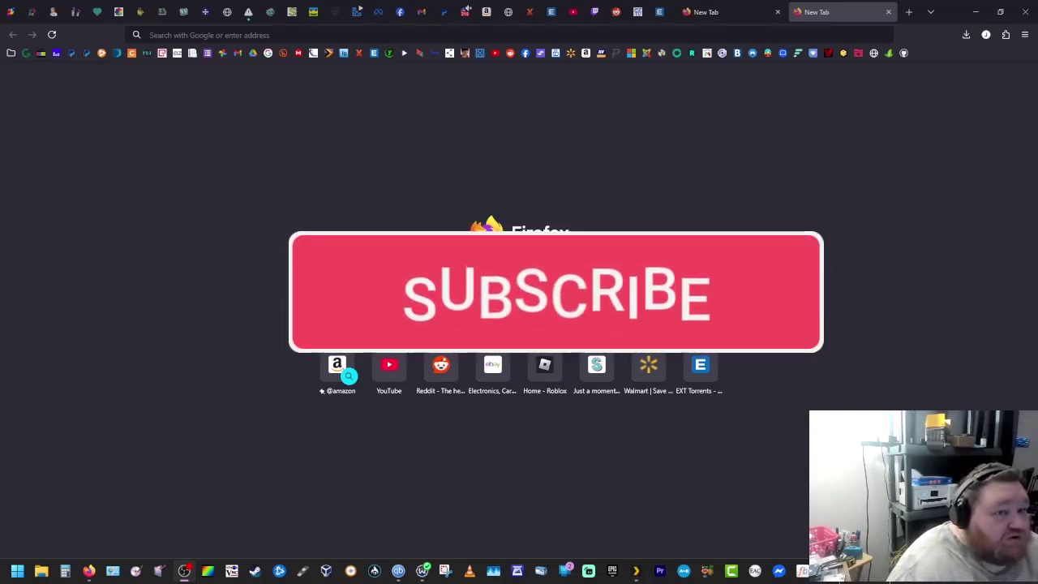
# Search the web for tdarr and open the official Tdarr website
pyautogui.click(727, 34)
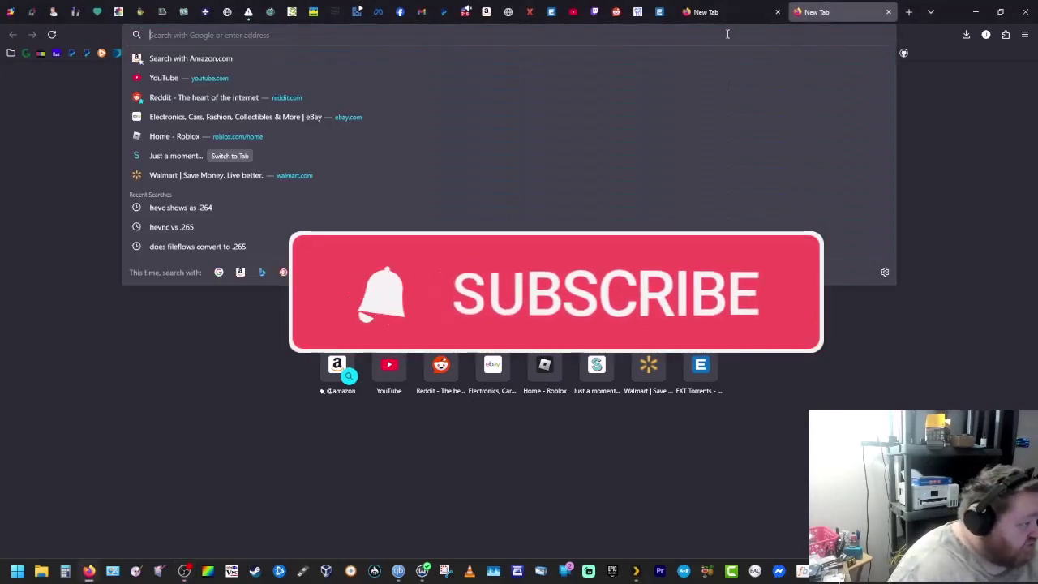
pyautogui.write('t')
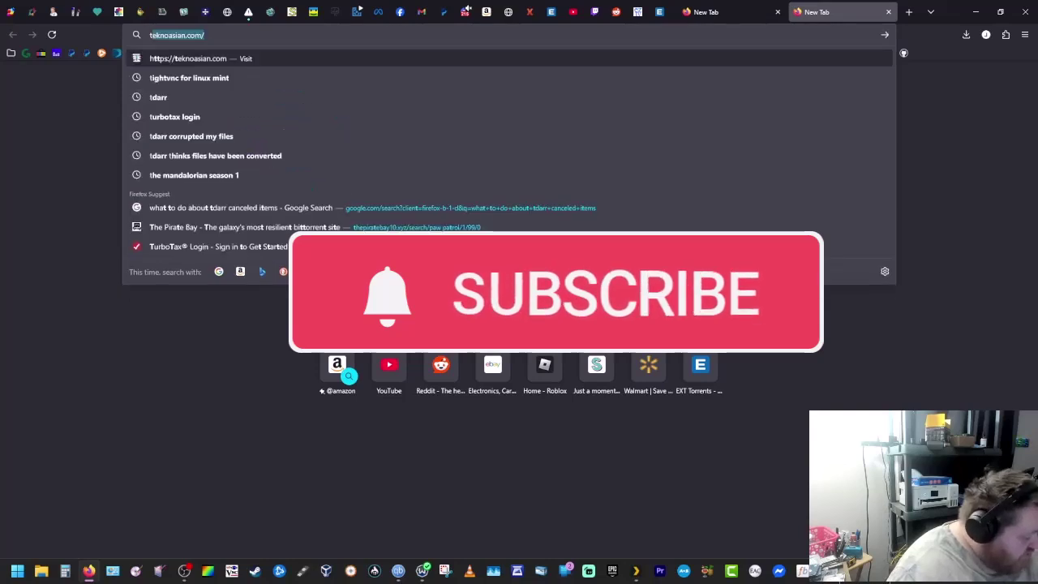
pyautogui.write('da')
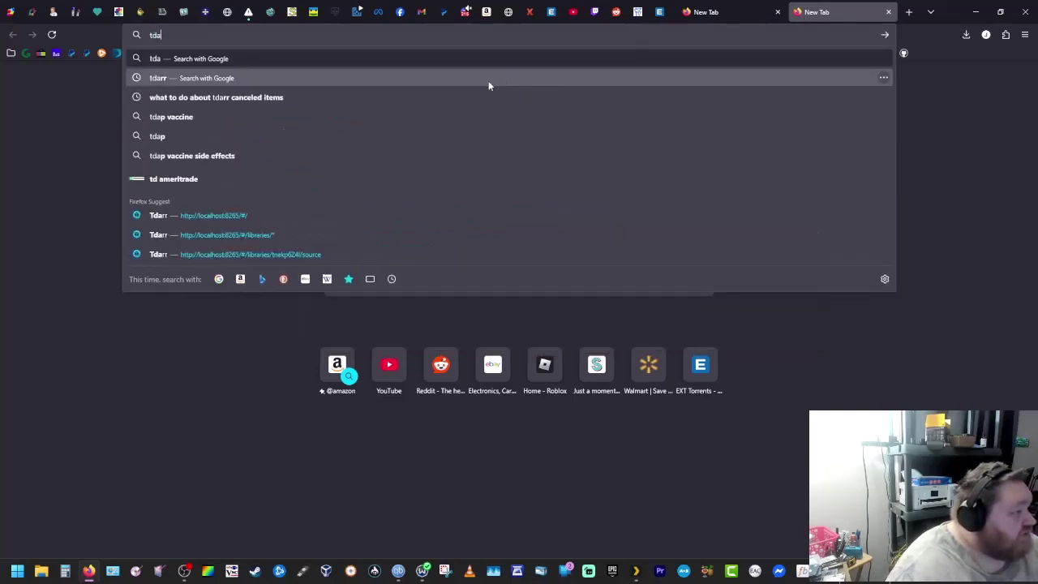
pyautogui.click(488, 80)
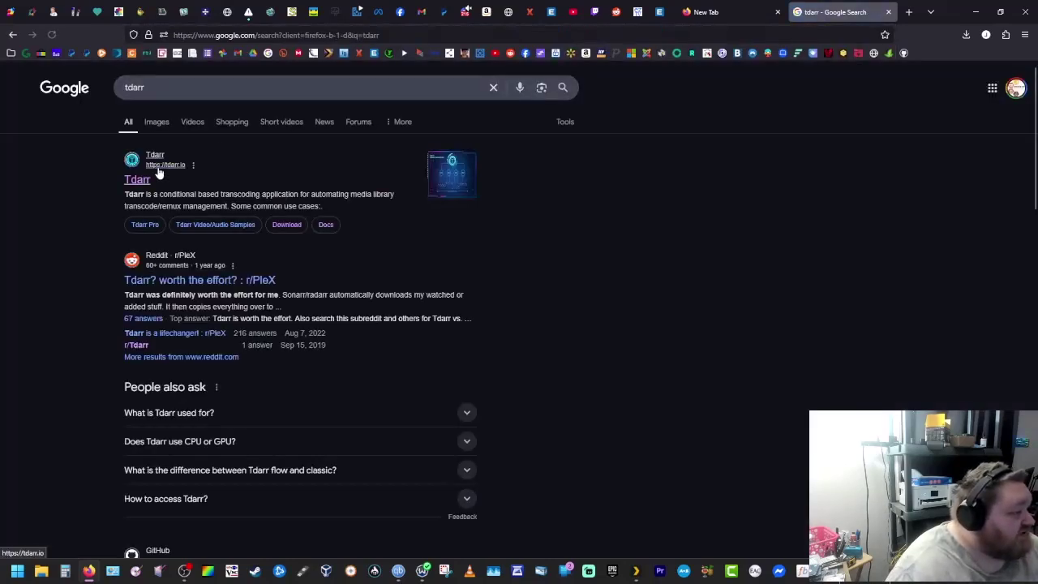
pyautogui.click(138, 182)
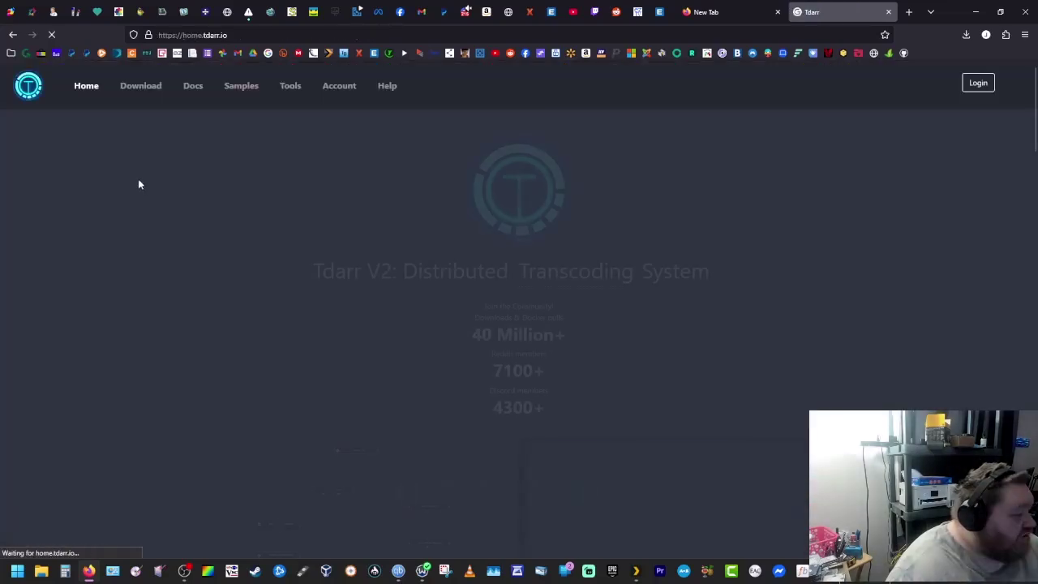
# Open the Windows installation page on the Tdarr site and download Tdarr_Updater win32_x64
pyautogui.scroll(-3, 410, 247)
pyautogui.scroll(-3, 411, 243)
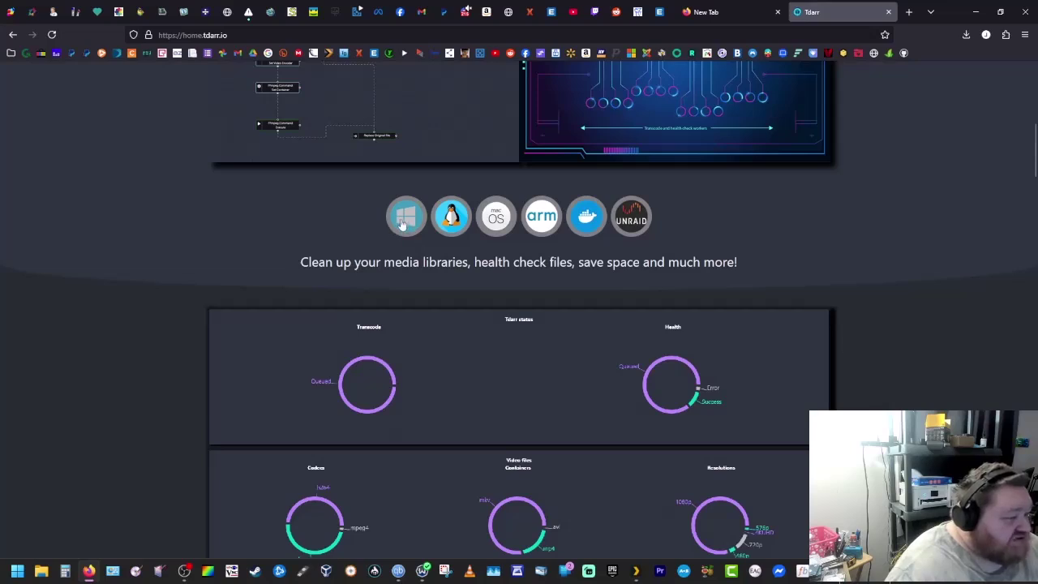
pyautogui.click(405, 220)
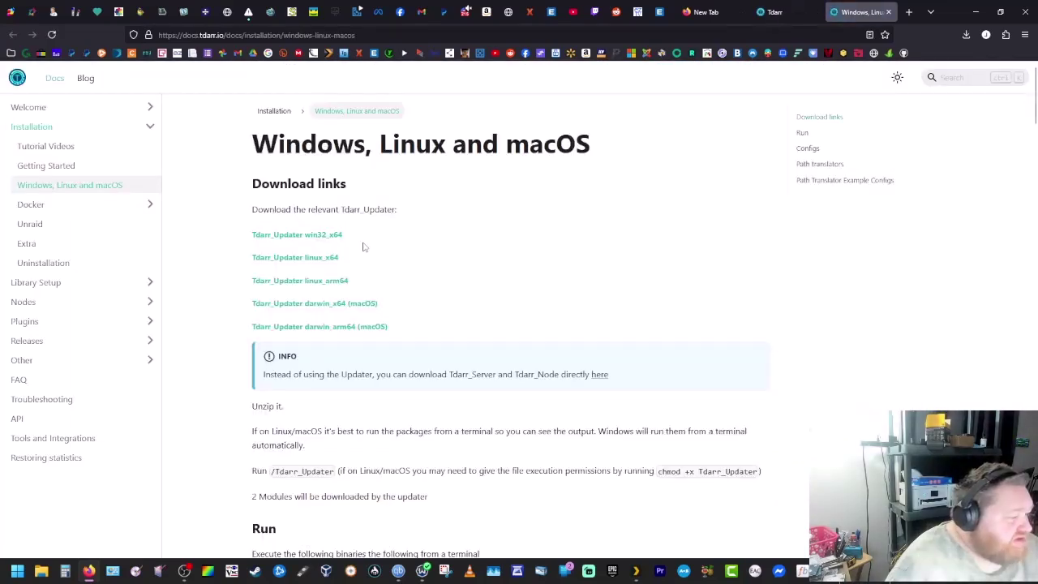
pyautogui.click(306, 238)
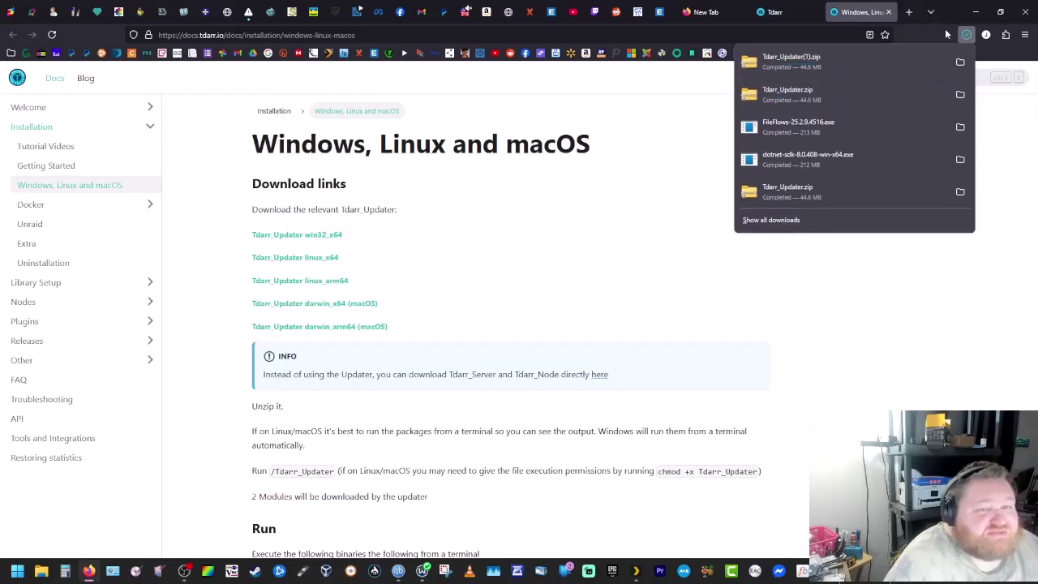
# Close both Tdarr web pages and move the Tdarr_Updater folder to a free spot on the desktop
pyautogui.click(889, 12)
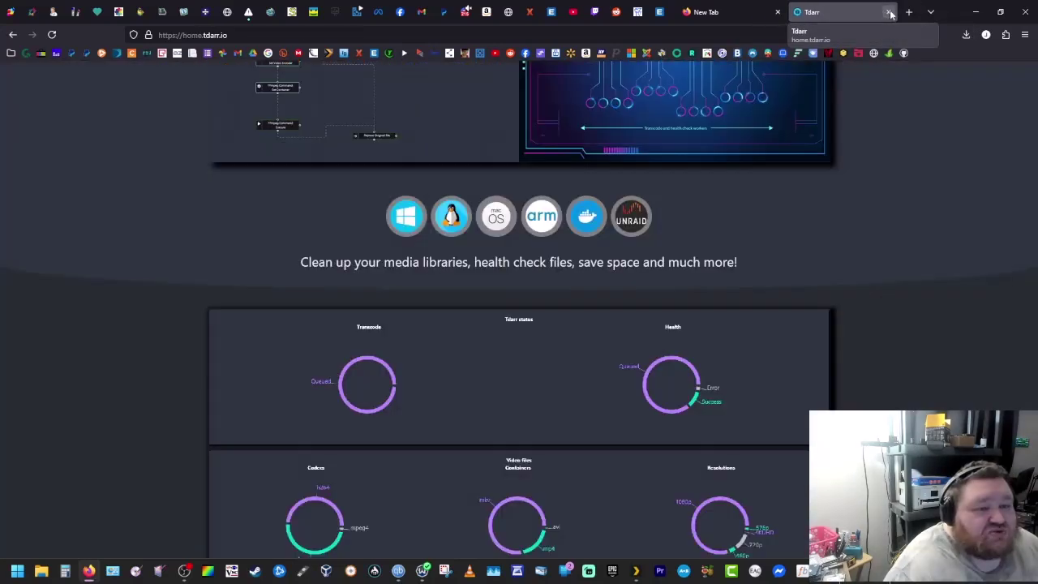
pyautogui.click(889, 12)
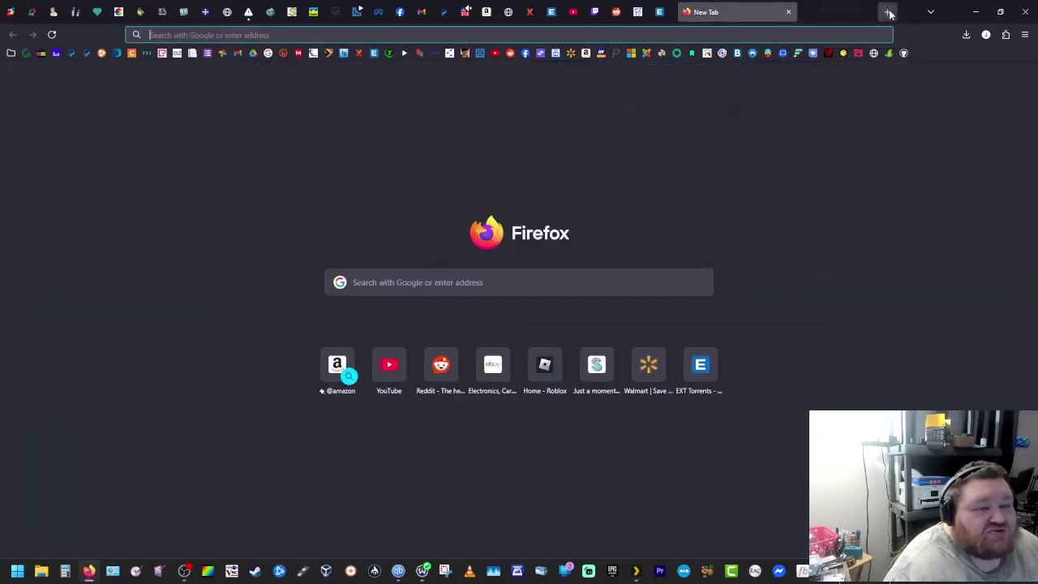
pyautogui.click(972, 10)
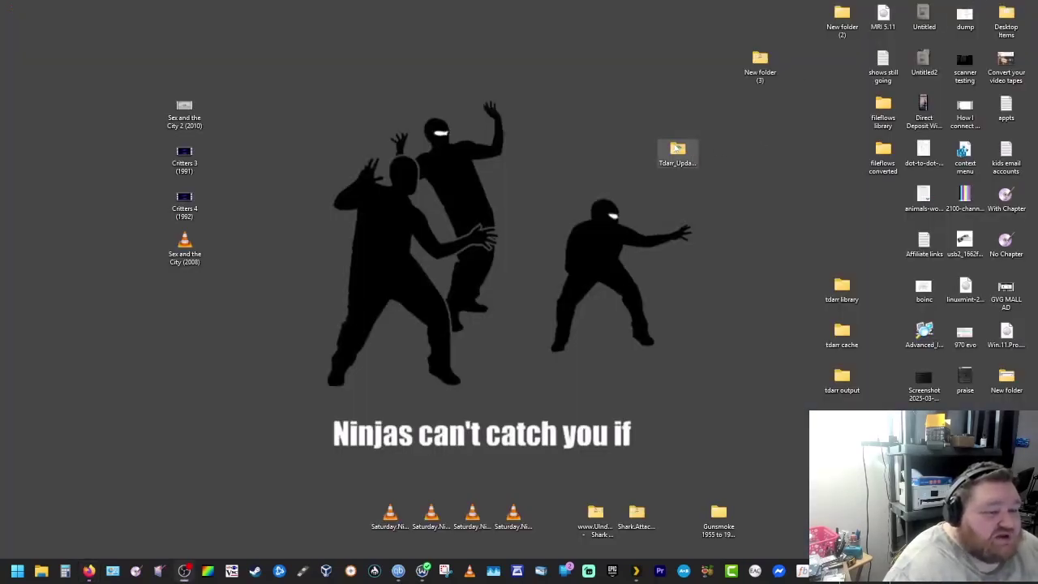
pyautogui.moveTo(678, 149); pyautogui.dragTo(596, 103)
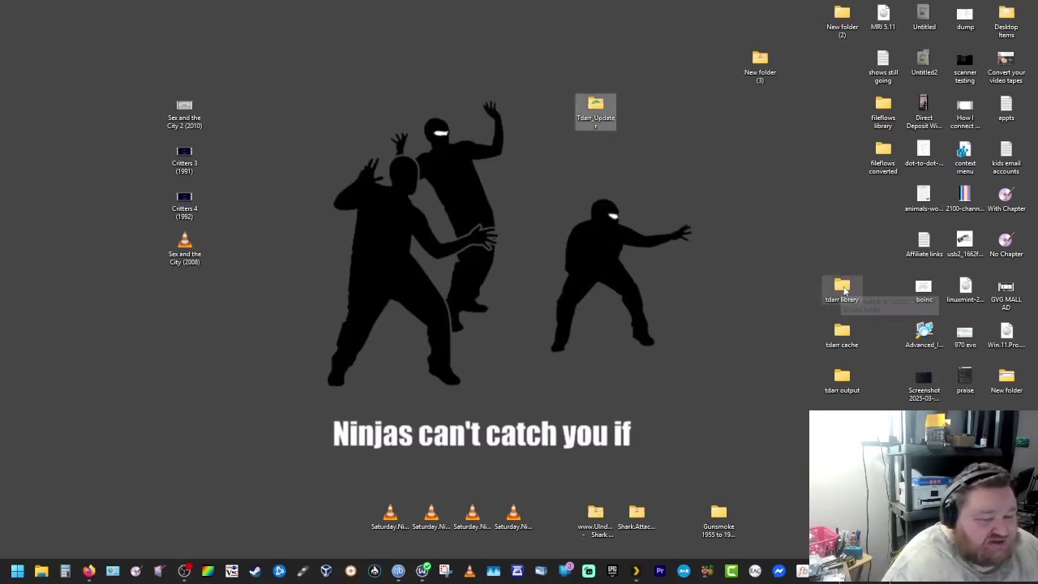
pyautogui.click(840, 379)
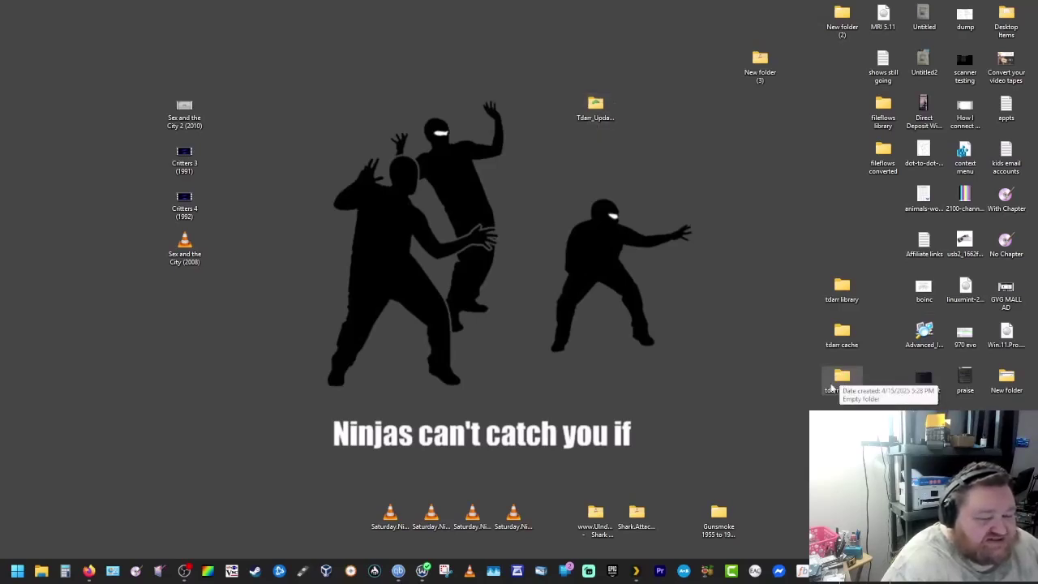
pyautogui.click(847, 288)
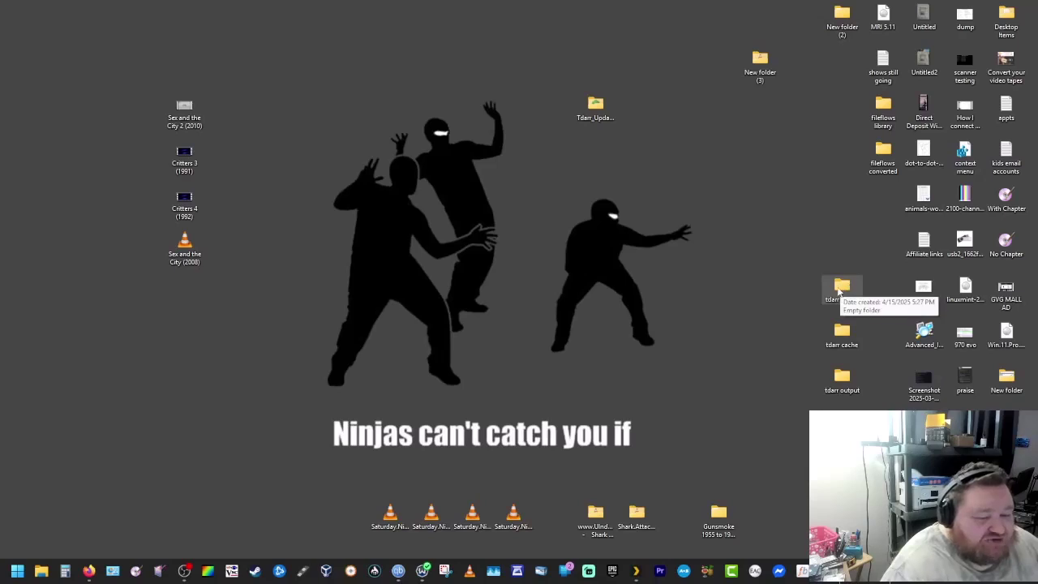
pyautogui.click(843, 333)
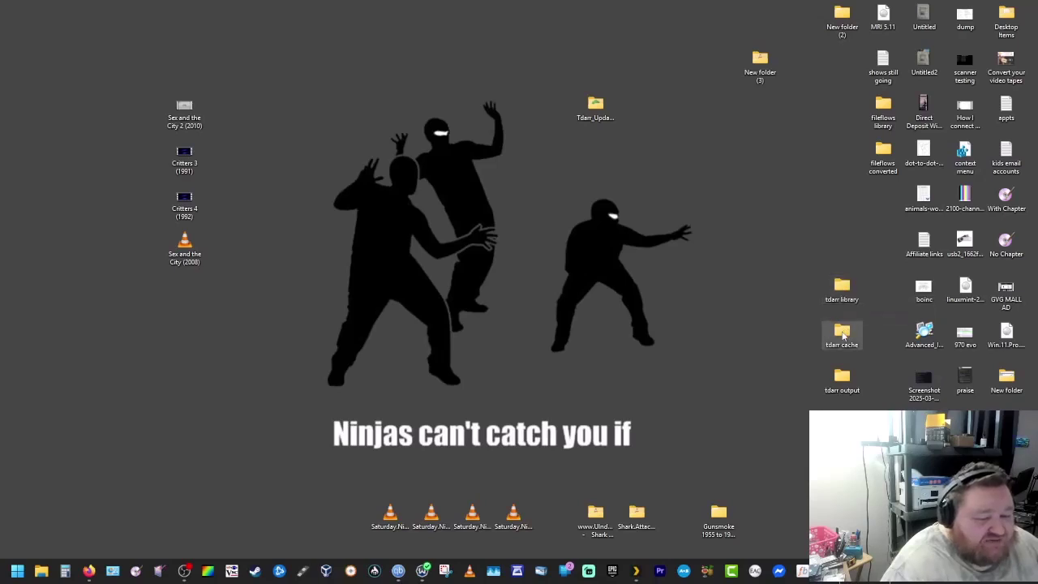
# Open the Tdarr_Updater folder on the desktop and run the Tdarr_Updater application to fetch the Tdarr modules
pyautogui.doubleClick(595, 107)
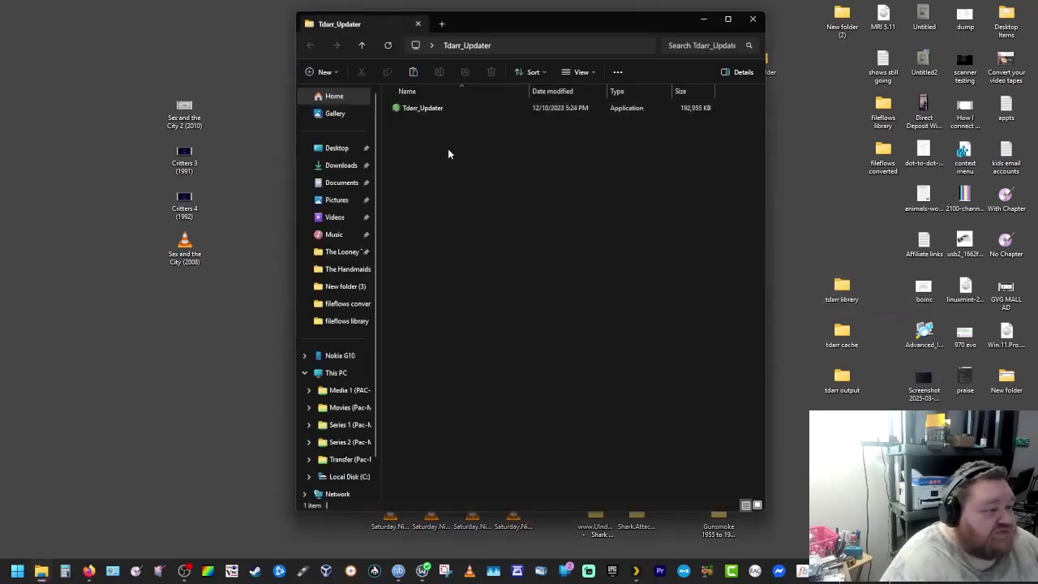
pyautogui.click(426, 112)
pyautogui.doubleClick(426, 110)
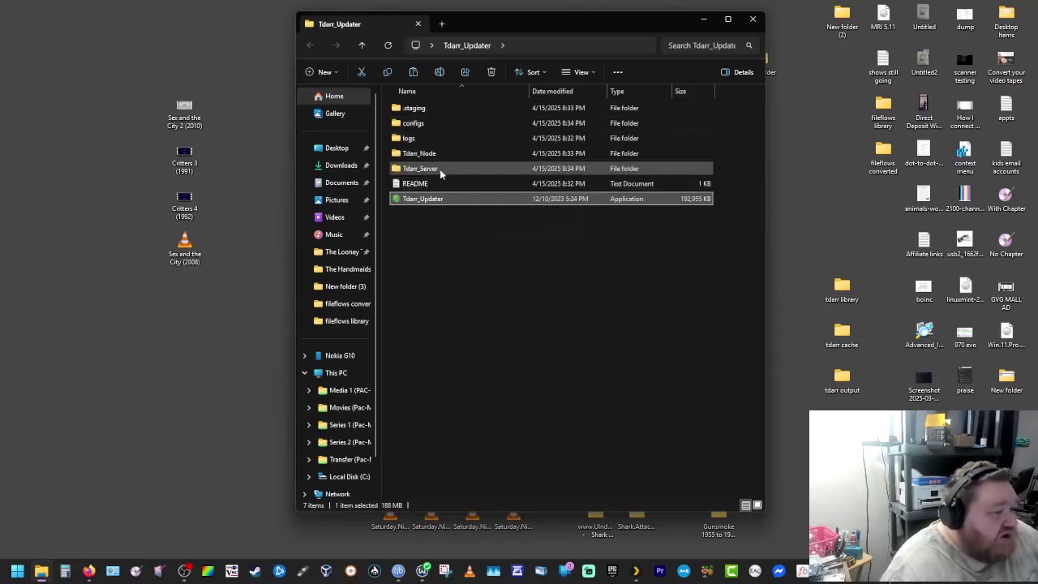
# Launch the Tdarr_Node application from the Tdarr_Node folder and the Tdarr_Server application from the Tdarr_Server folder
pyautogui.doubleClick(417, 154)
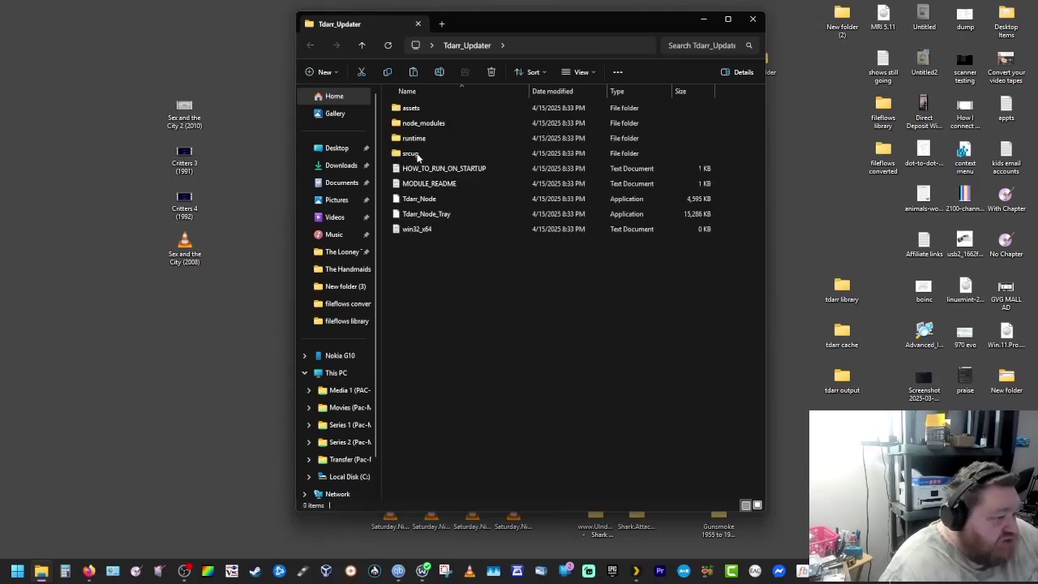
pyautogui.doubleClick(417, 199)
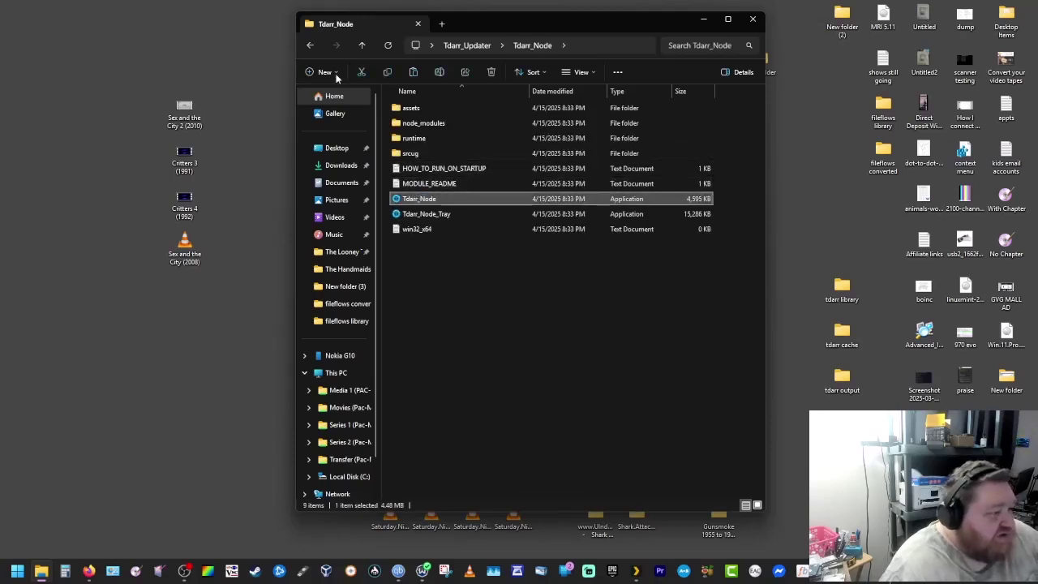
pyautogui.click(310, 45)
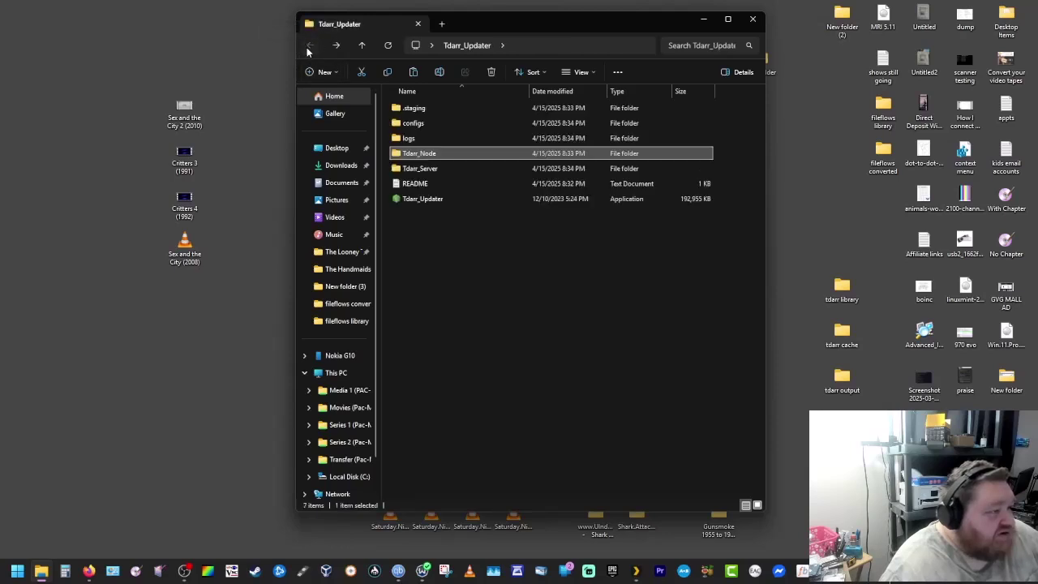
pyautogui.click(420, 169)
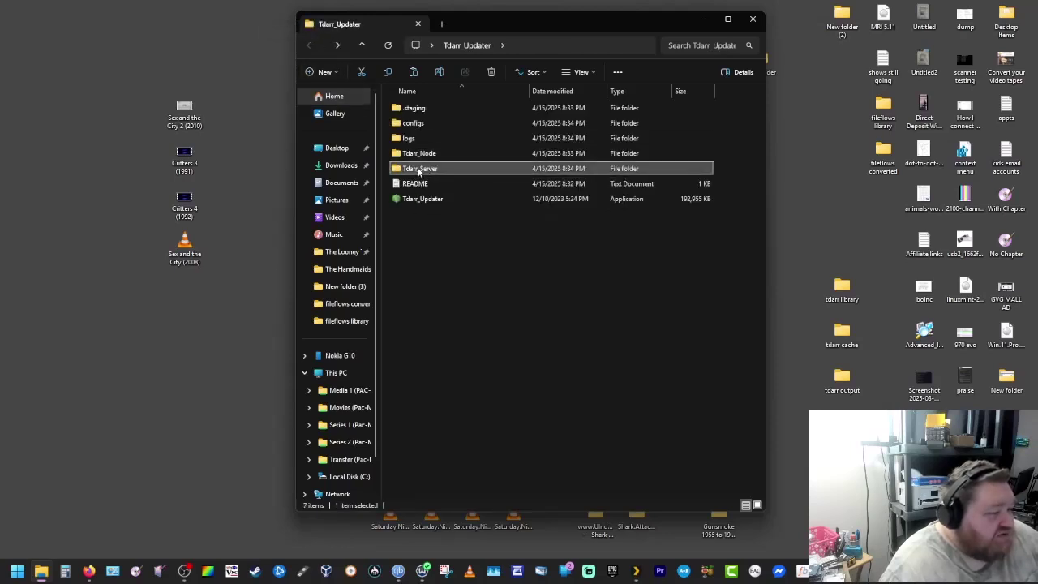
pyautogui.doubleClick(409, 169)
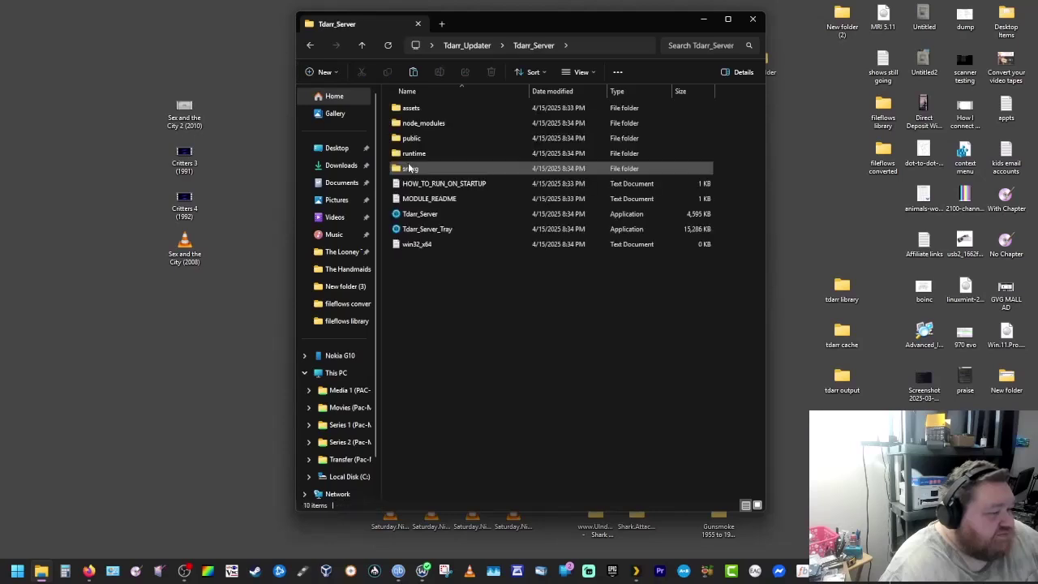
pyautogui.click(411, 216)
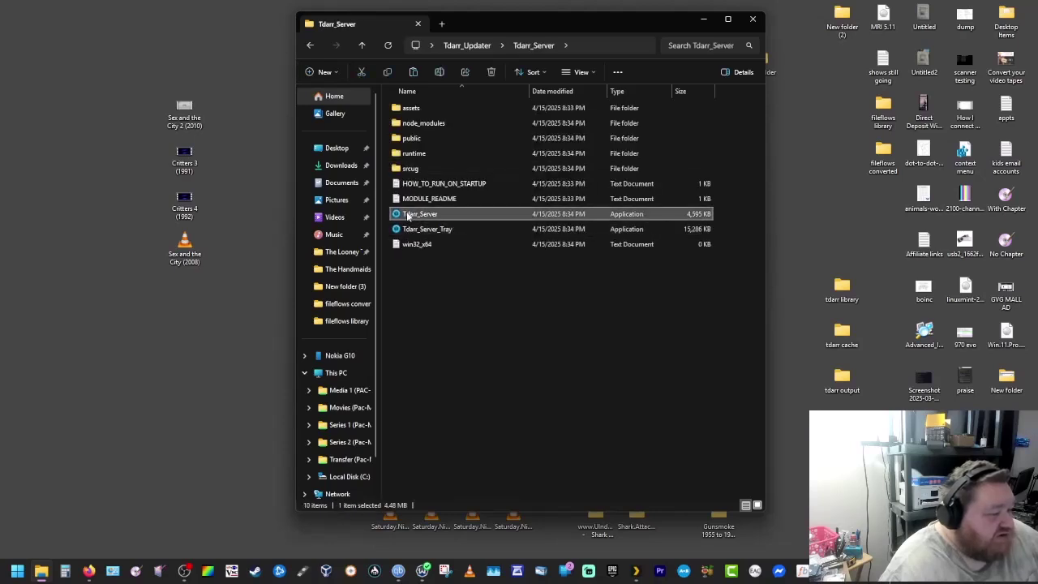
pyautogui.doubleClick(408, 214)
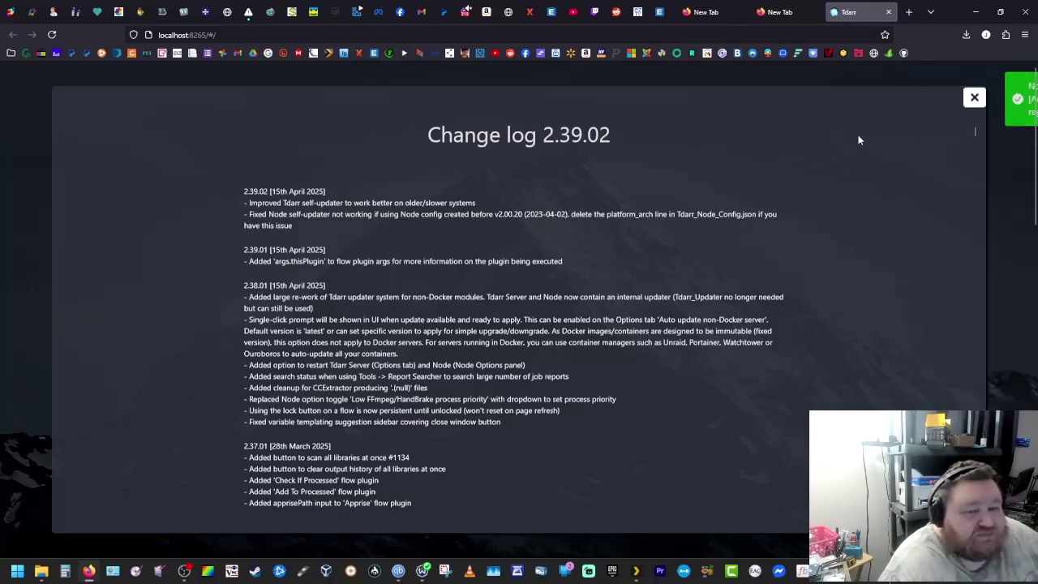
# Dismiss the Tdarr change log in the browser and add a new library
pyautogui.click(973, 99)
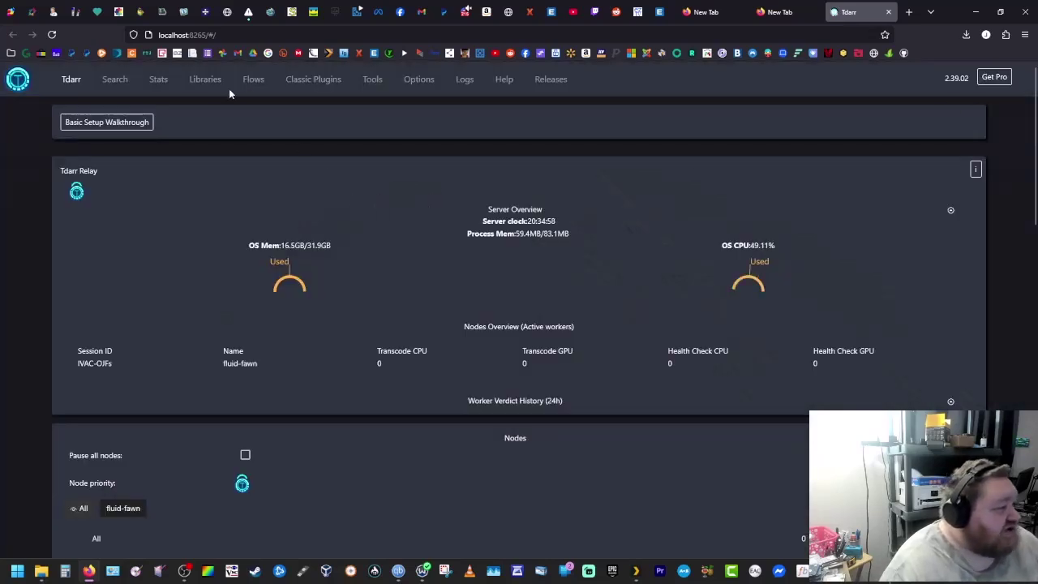
pyautogui.click(205, 81)
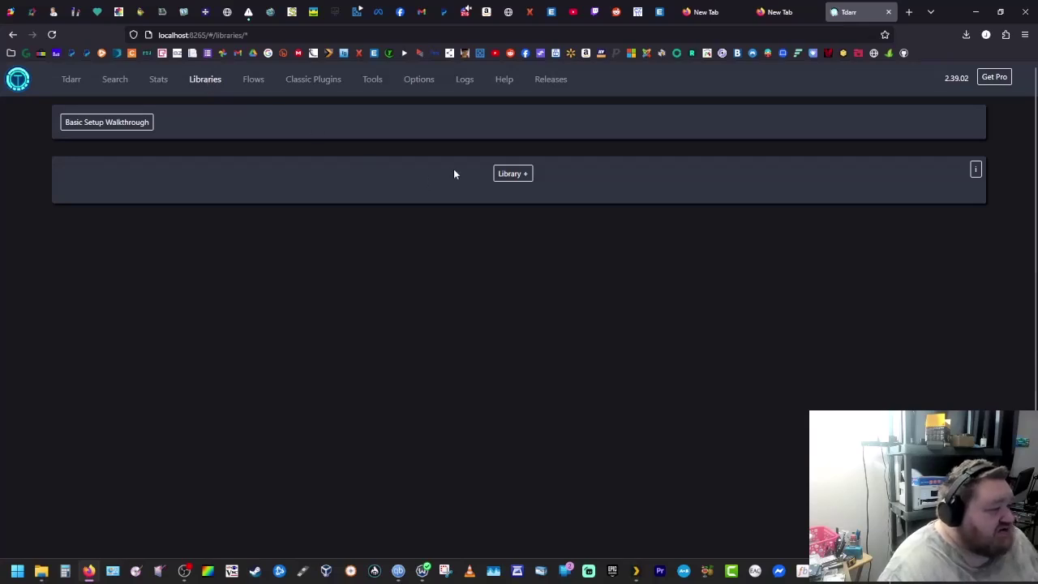
pyautogui.click(511, 180)
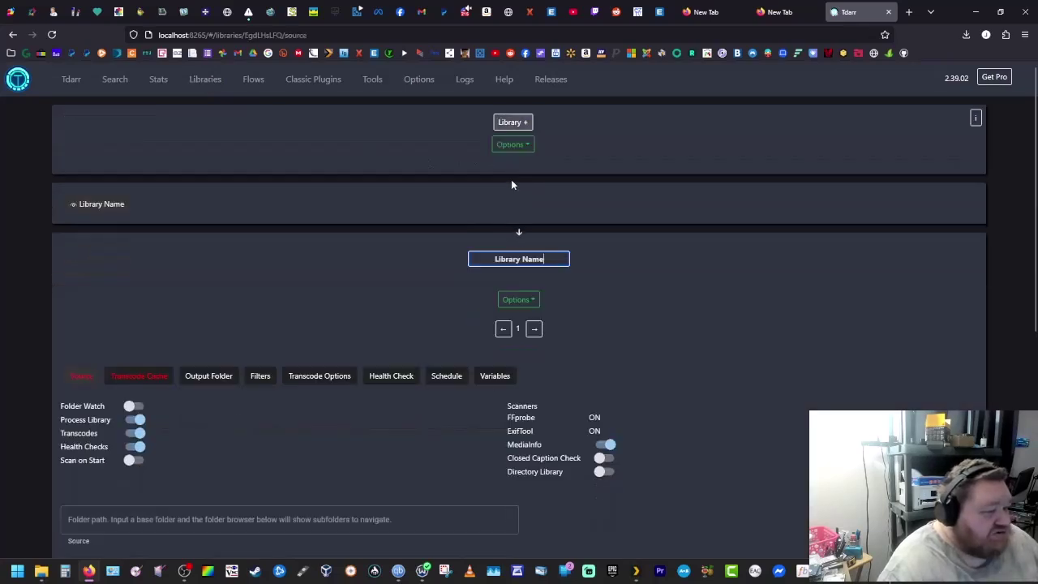
# Name the new library "tdar library"
pyautogui.tripleClick(485, 260)
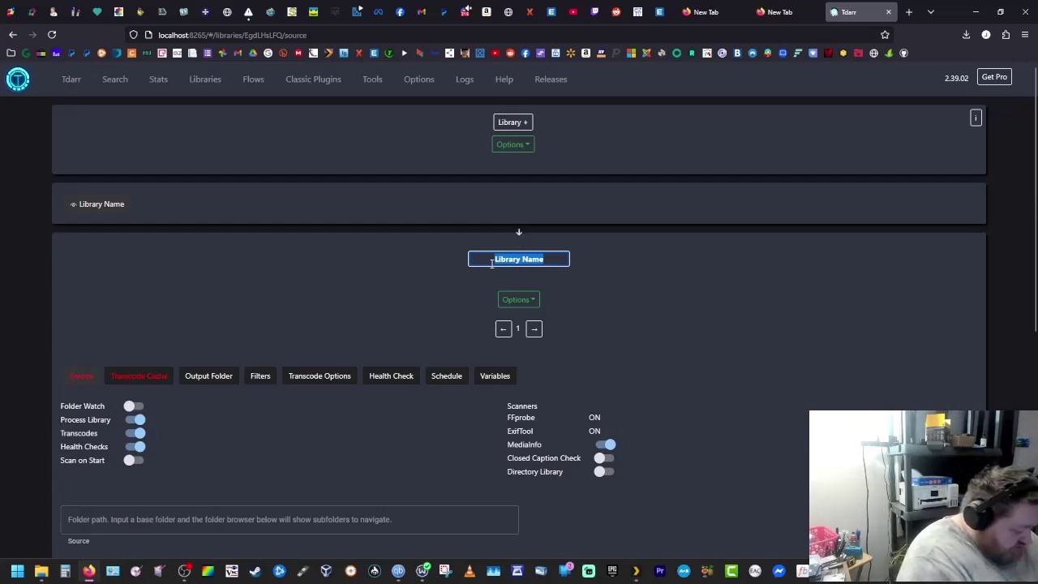
pyautogui.write('tdar')
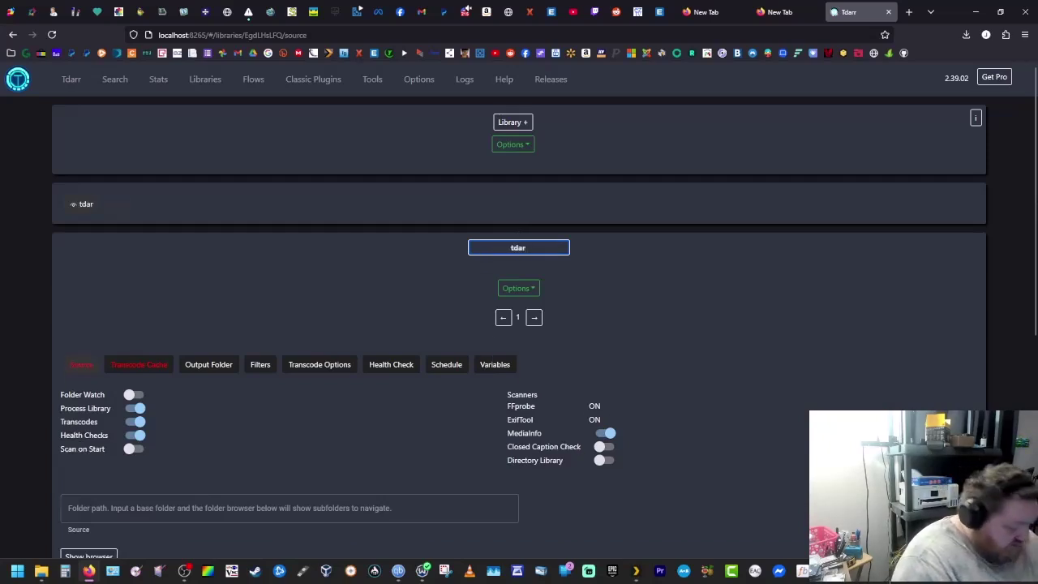
pyautogui.write(' li')
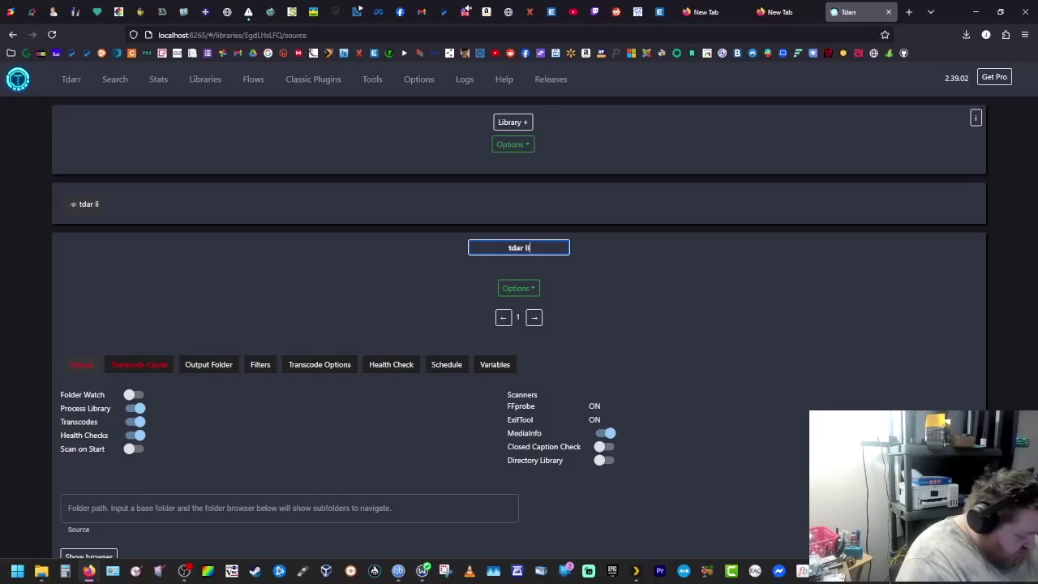
pyautogui.write('brary')
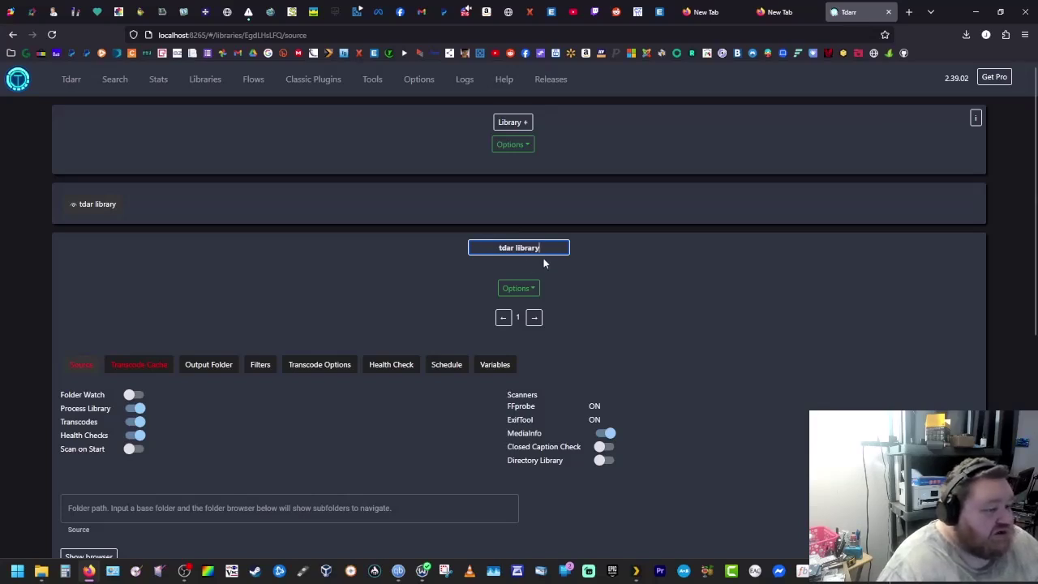
pyautogui.click(592, 262)
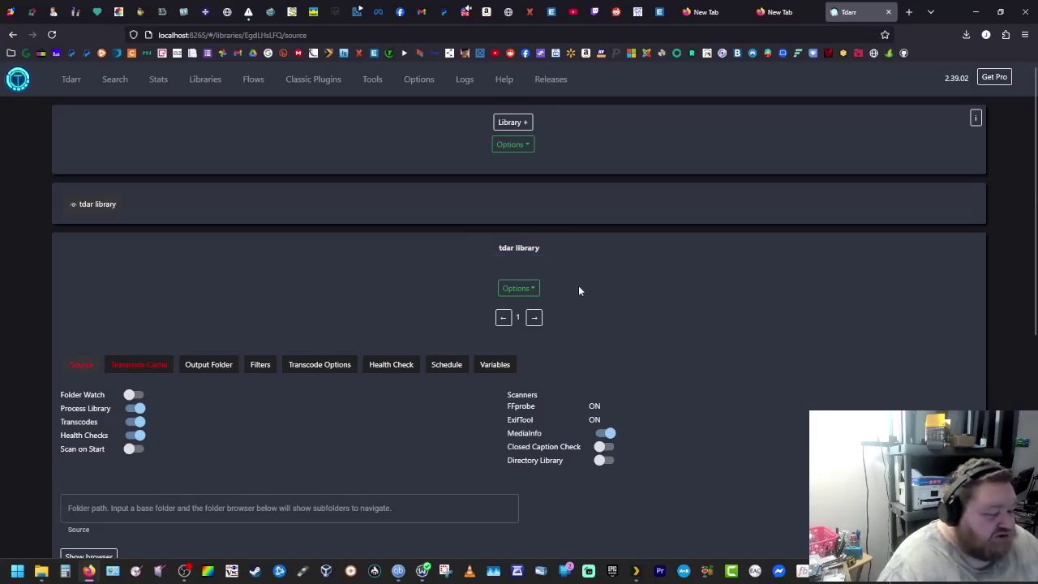
# Copy the full path of the desktop folder "tdarr library" and close the open folder windows
pyautogui.scroll(-2, 210, 365)
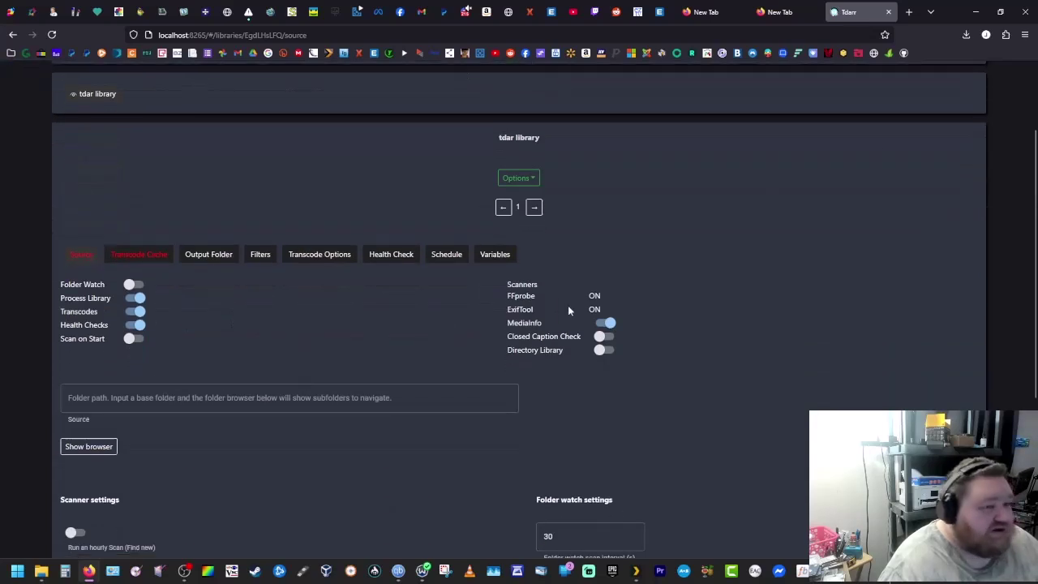
pyautogui.click(977, 12)
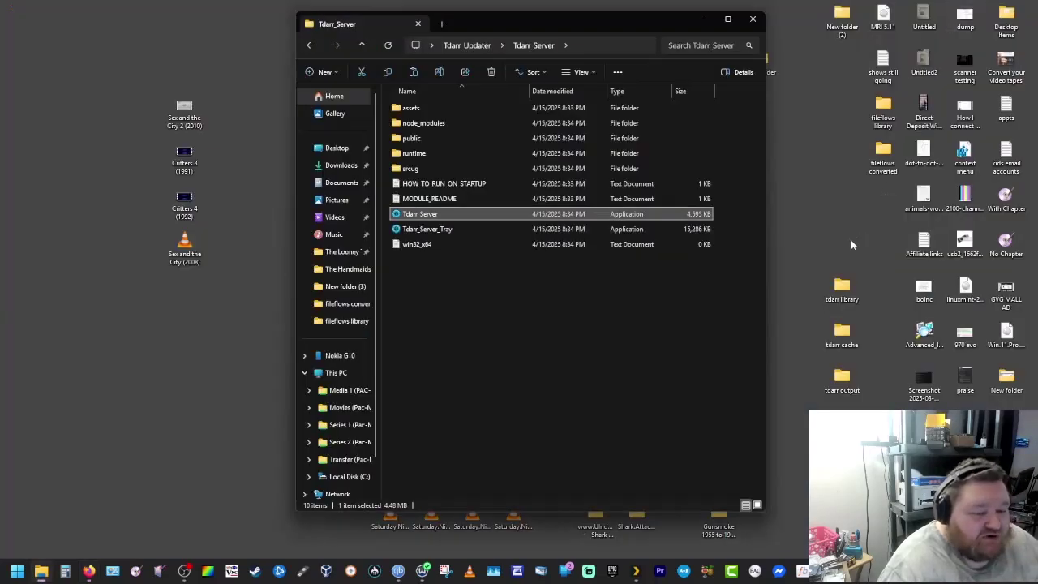
pyautogui.click(840, 286)
pyautogui.doubleClick(840, 286)
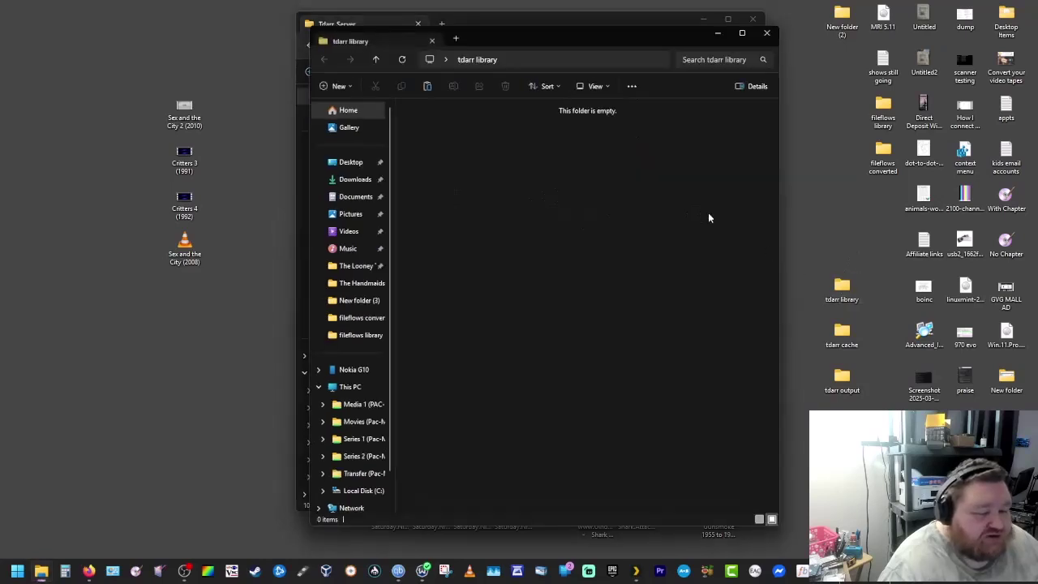
pyautogui.click(557, 57)
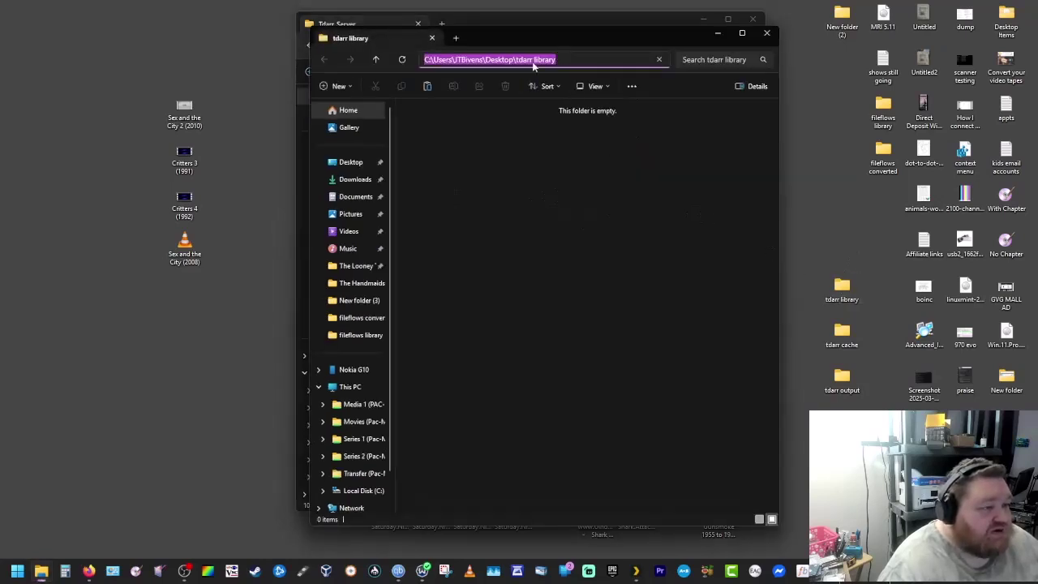
pyautogui.rightClick(533, 65)
pyautogui.click(561, 94)
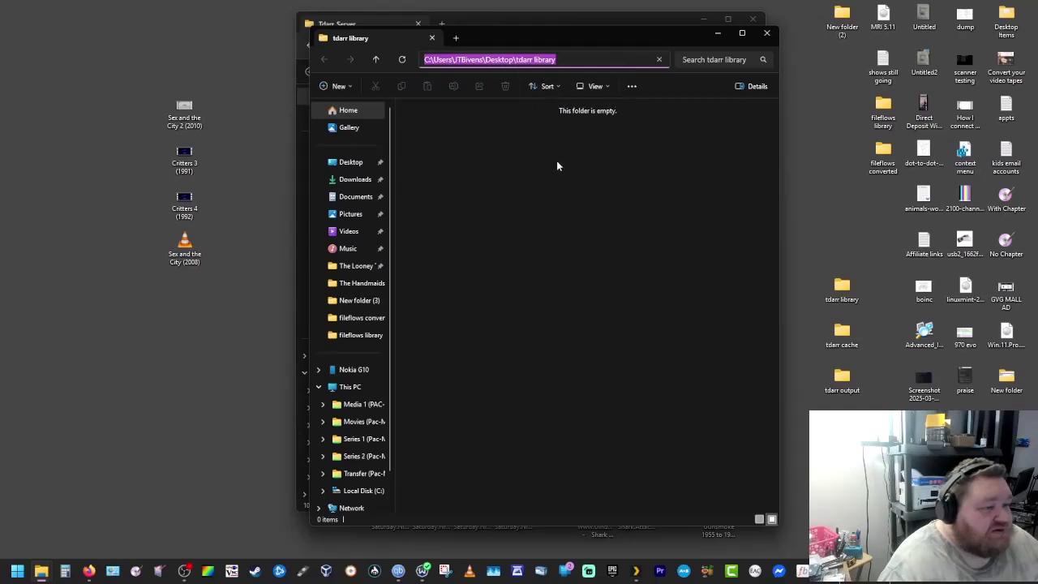
pyautogui.click(766, 33)
pyautogui.click(745, 26)
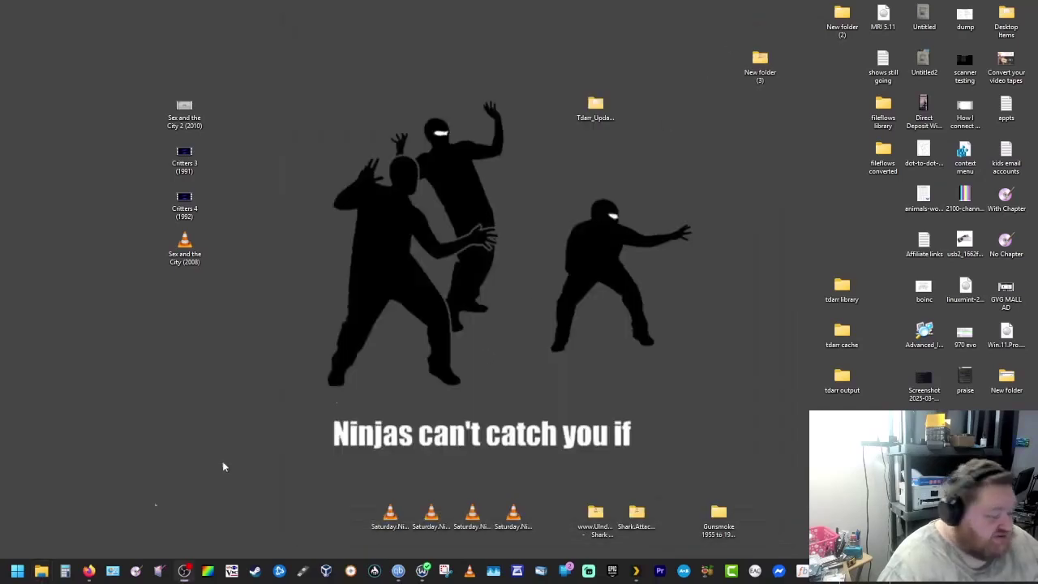
# Switch to Tdarr in Firefox and paste the copied "tdarr library" path as the library's source folder
pyautogui.click(89, 570)
pyautogui.click(185, 399)
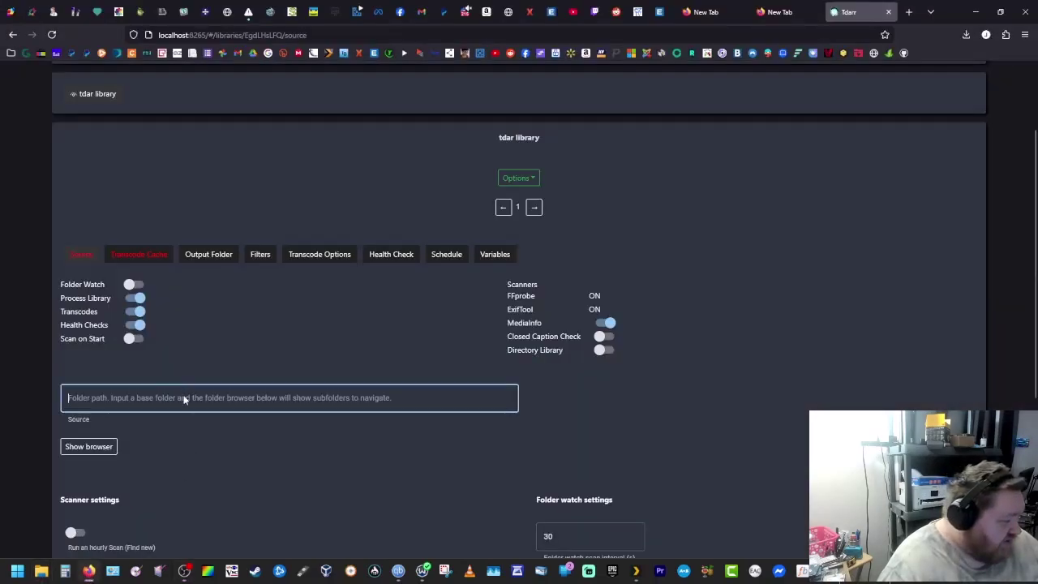
pyautogui.rightClick(184, 397)
pyautogui.click(229, 273)
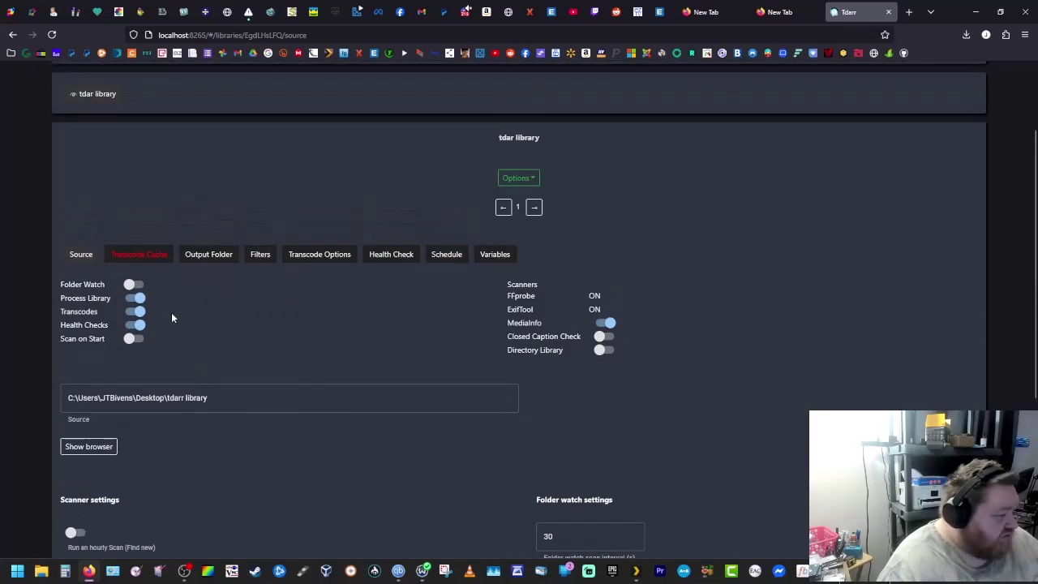
# Show the library's transcode cache settings, then copy the full path of the desktop folder "tdarr cache"
pyautogui.click(141, 258)
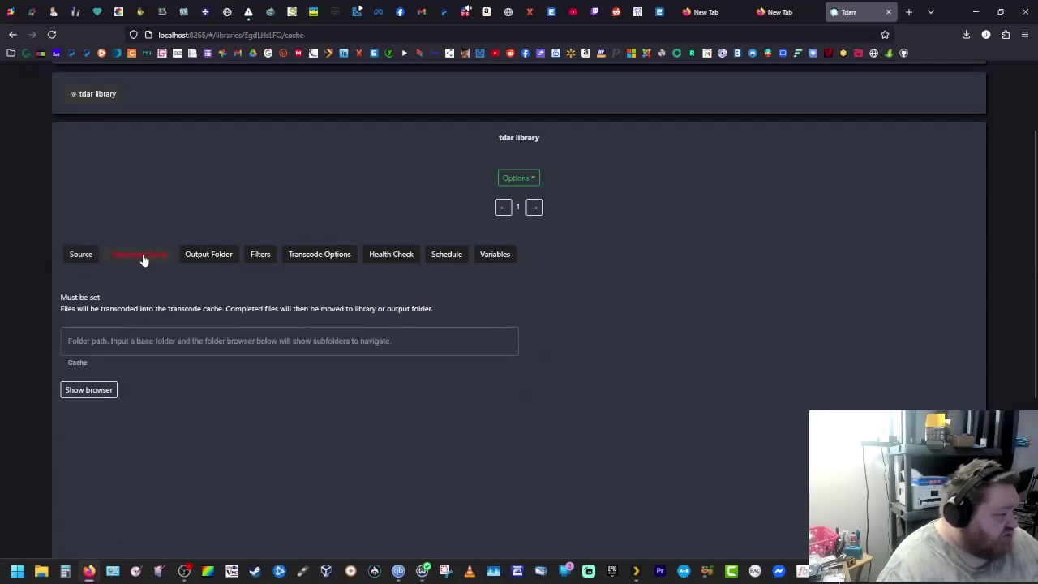
pyautogui.click(976, 12)
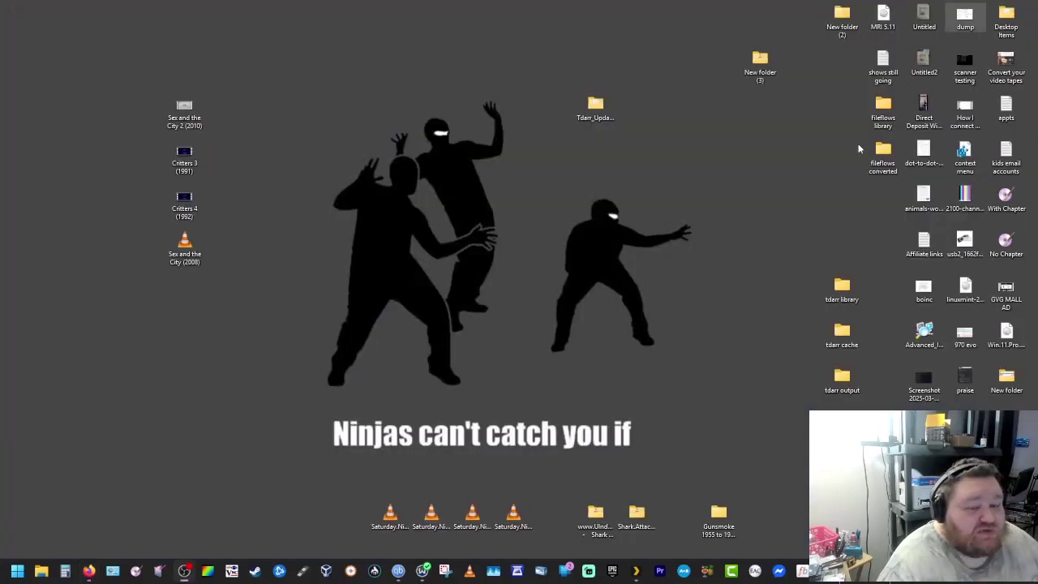
pyautogui.doubleClick(843, 337)
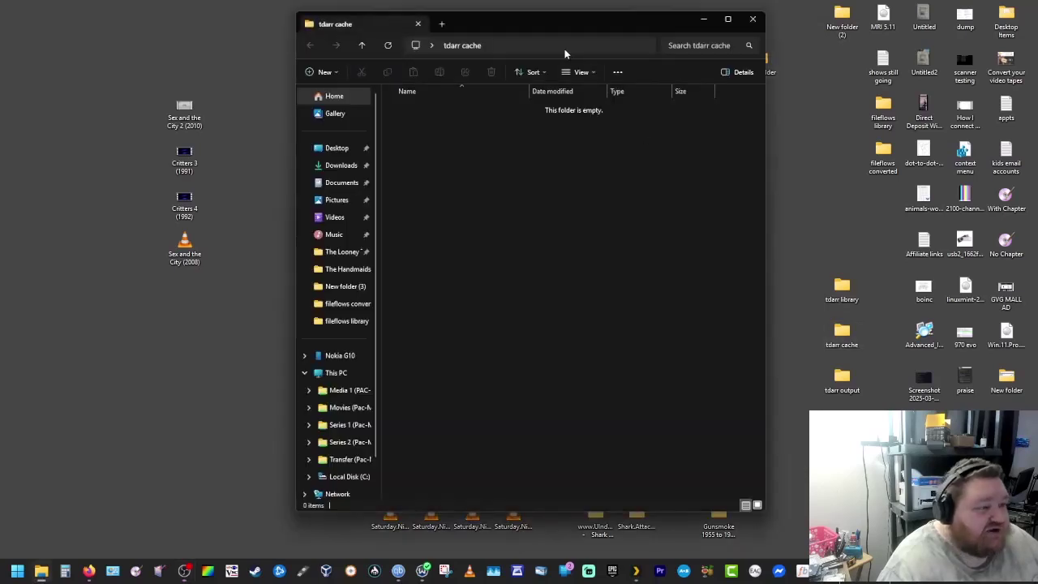
pyautogui.click(539, 45)
pyautogui.rightClick(516, 45)
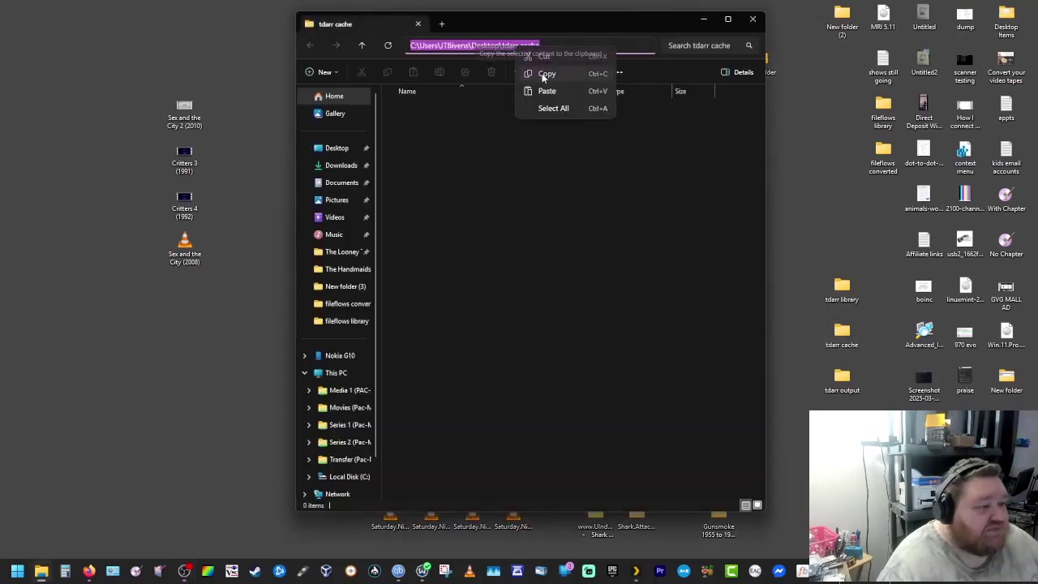
pyautogui.click(545, 72)
pyautogui.click(753, 19)
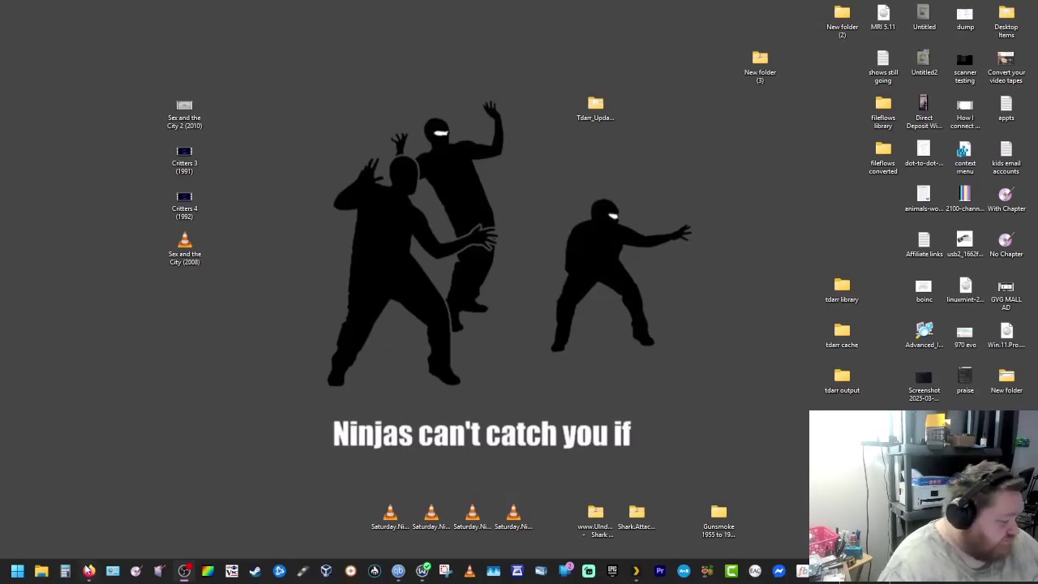
# Switch to Tdarr in Firefox and paste the copied "tdarr cache" path as the transcode cache folder
pyautogui.click(89, 571)
pyautogui.click(224, 350)
pyautogui.rightClick(221, 347)
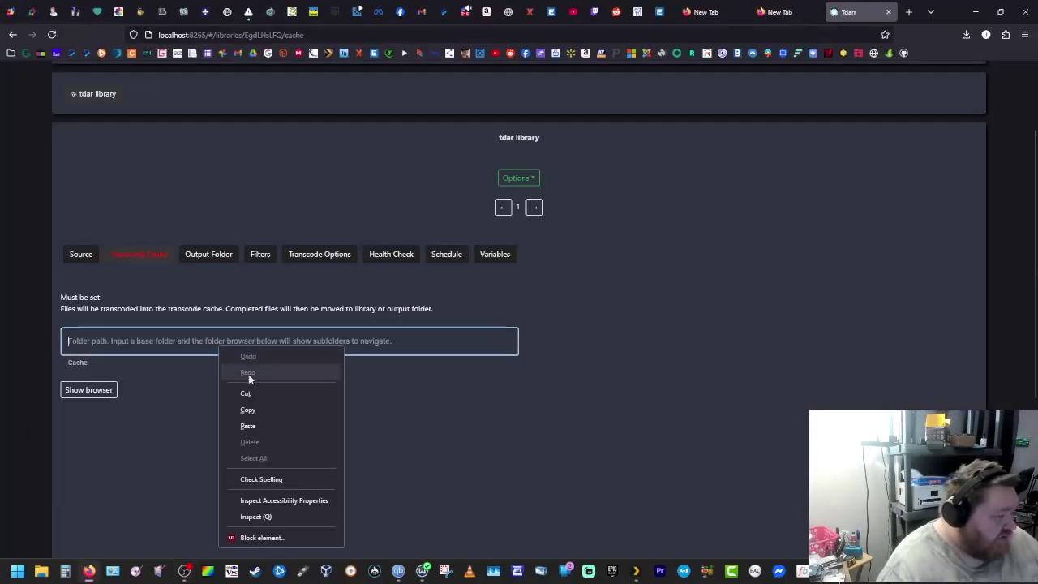
pyautogui.click(253, 421)
pyautogui.click(220, 373)
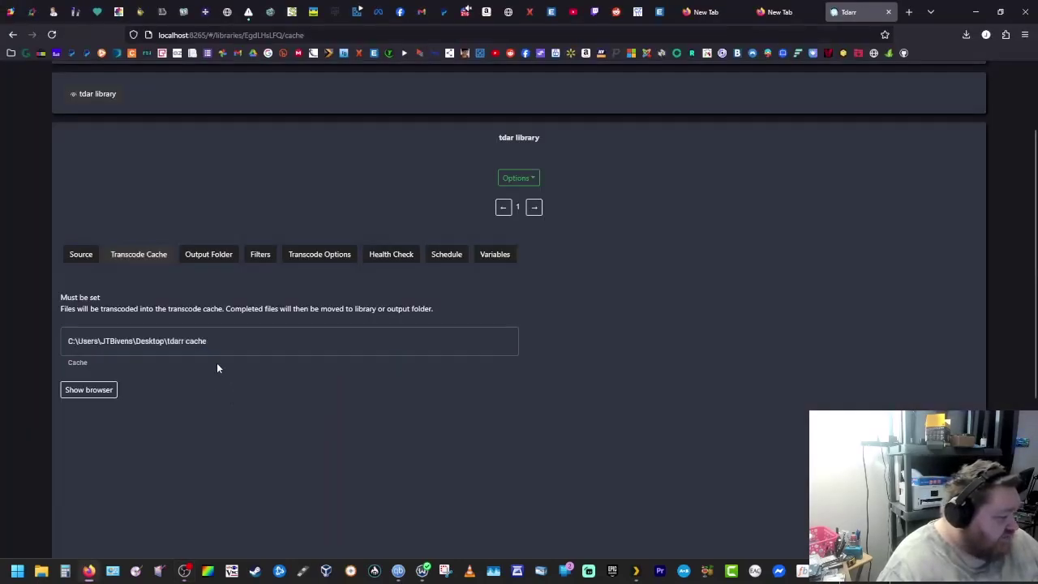
# Enable the library's Output Folder option and copy the full path of the desktop folder "tdarr output"
pyautogui.click(215, 257)
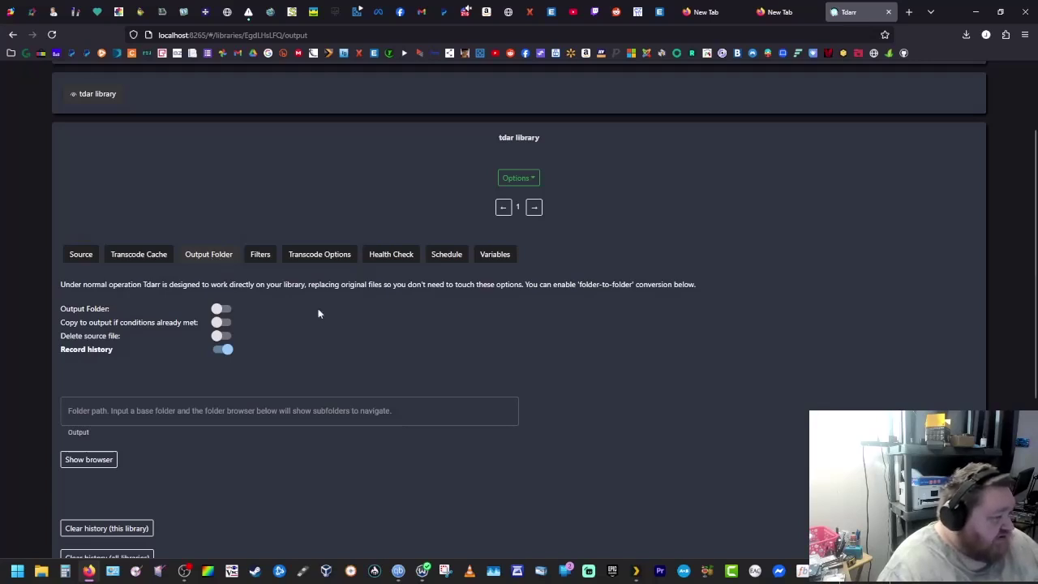
pyautogui.click(217, 311)
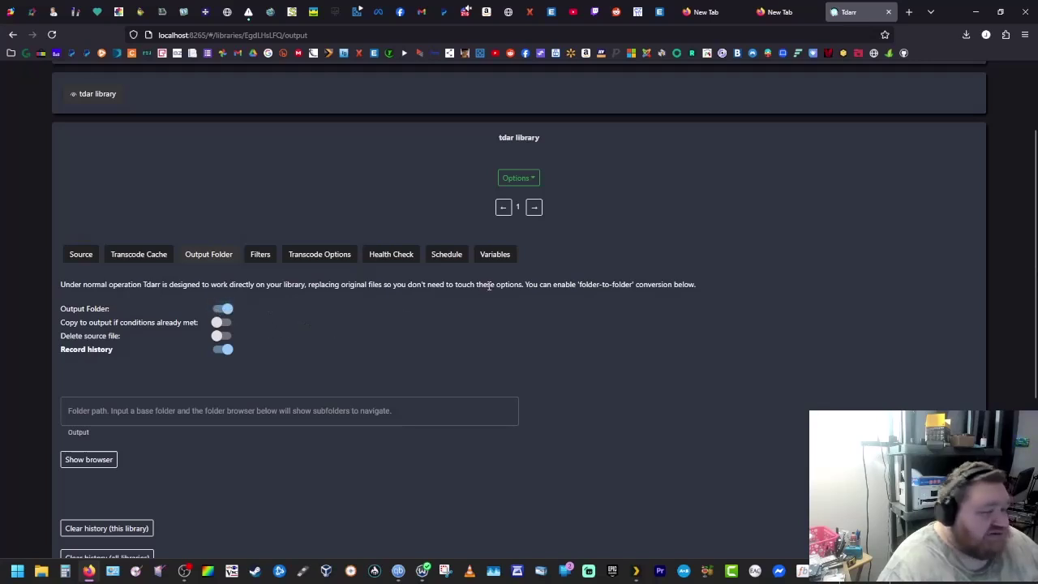
pyautogui.click(975, 12)
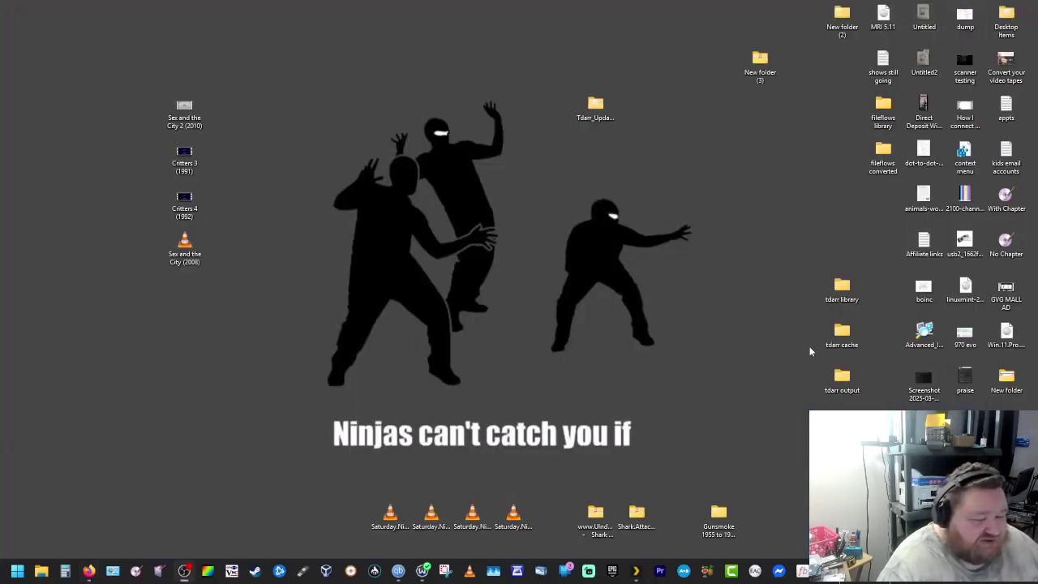
pyautogui.doubleClick(842, 377)
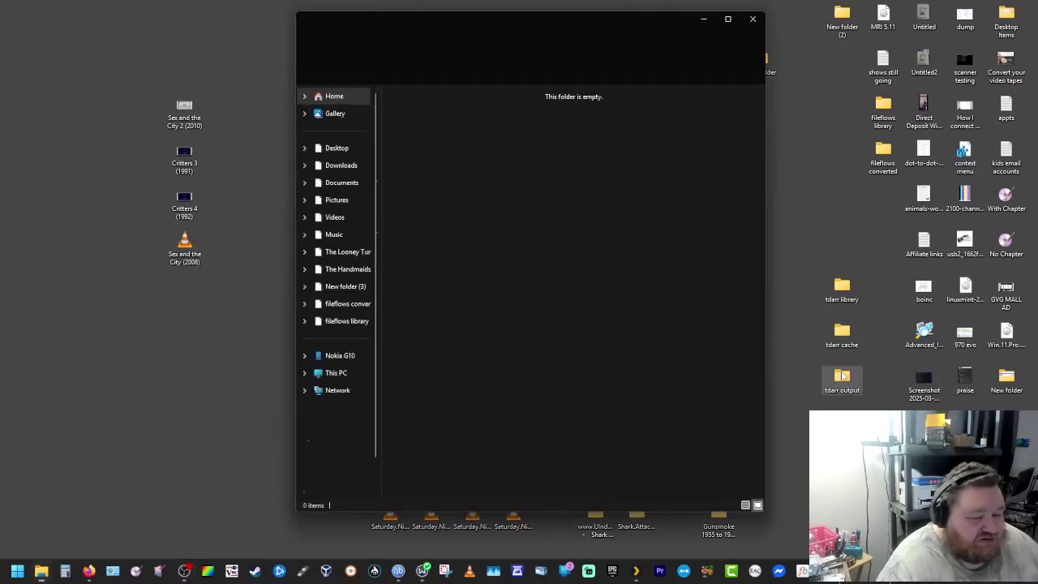
pyautogui.click(504, 47)
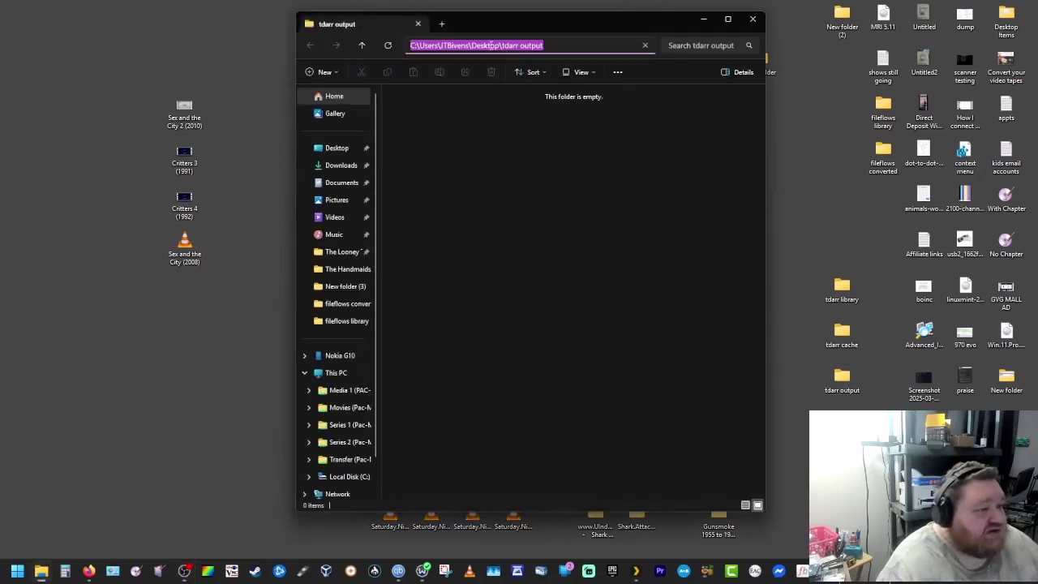
pyautogui.rightClick(491, 47)
pyautogui.click(505, 73)
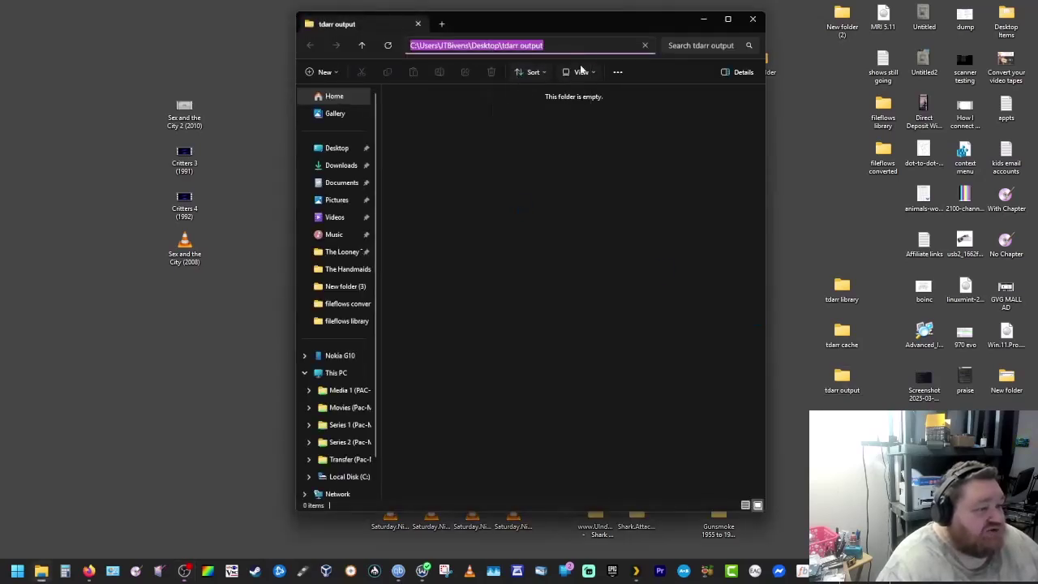
pyautogui.click(750, 23)
# Switch to Tdarr in Firefox and paste the copied "tdarr output" path as the library's output folder
pyautogui.click(122, 499)
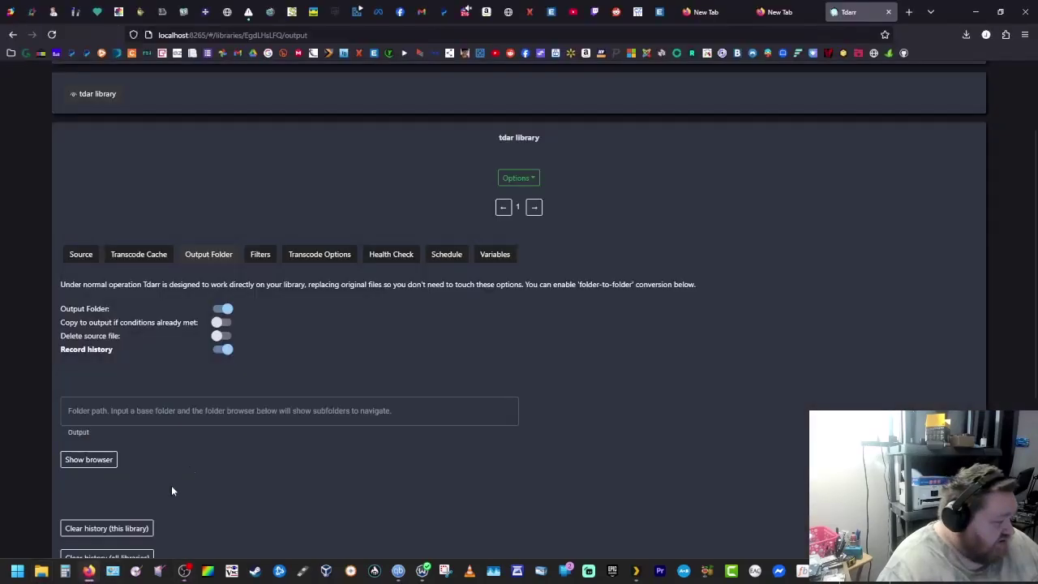
pyautogui.click(219, 411)
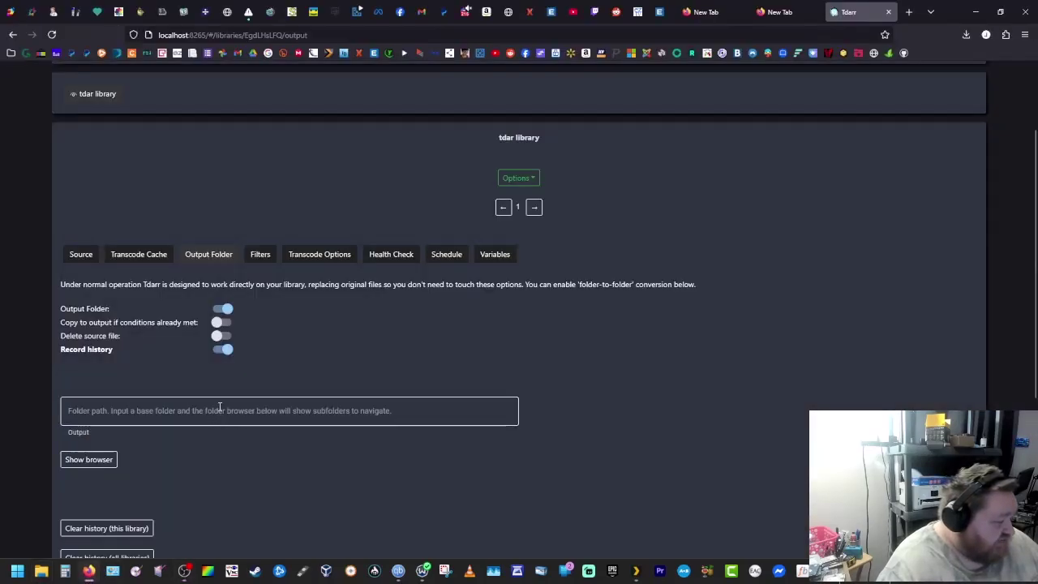
pyautogui.click(216, 408)
pyautogui.rightClick(208, 409)
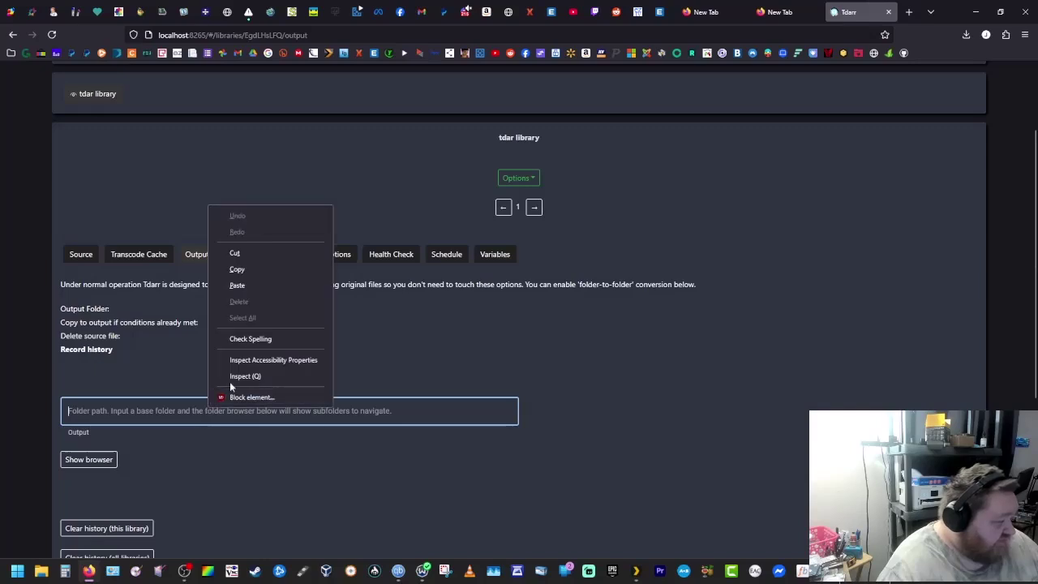
pyautogui.click(259, 286)
pyautogui.click(260, 432)
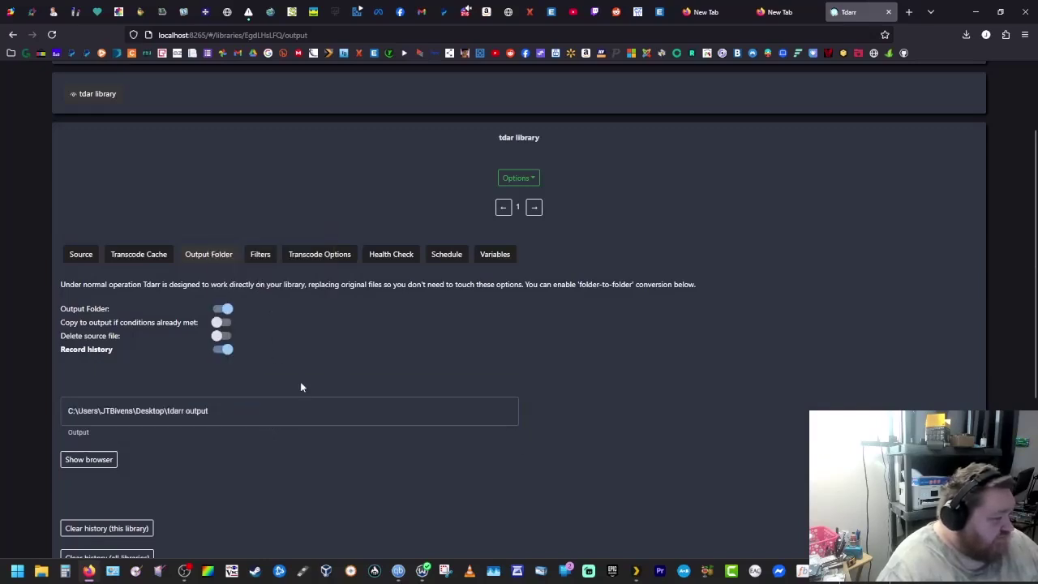
# Display the library's transcode options and examine its classic plugin stack
pyautogui.click(321, 255)
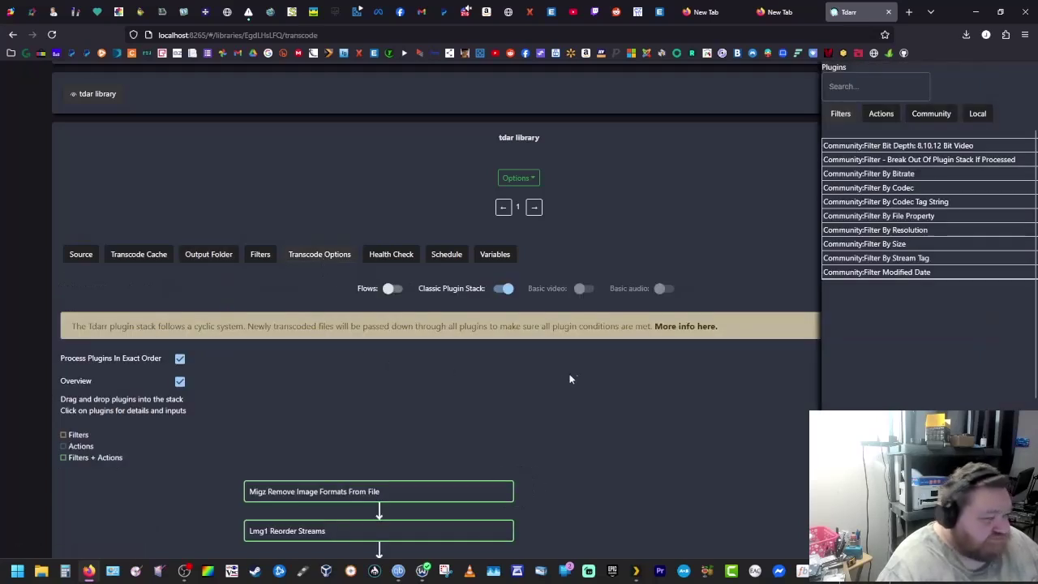
pyautogui.scroll(-3, 590, 379)
pyautogui.scroll(-1, 586, 378)
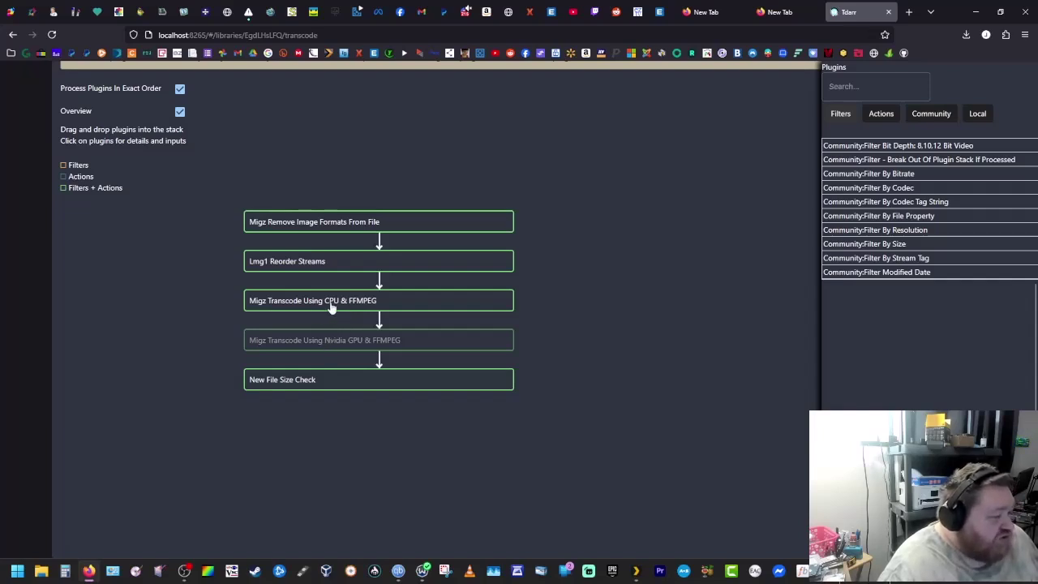
# Disable the Migz Transcode Using CPU & FFMPEG plugin in the stack and close its details
pyautogui.click(331, 306)
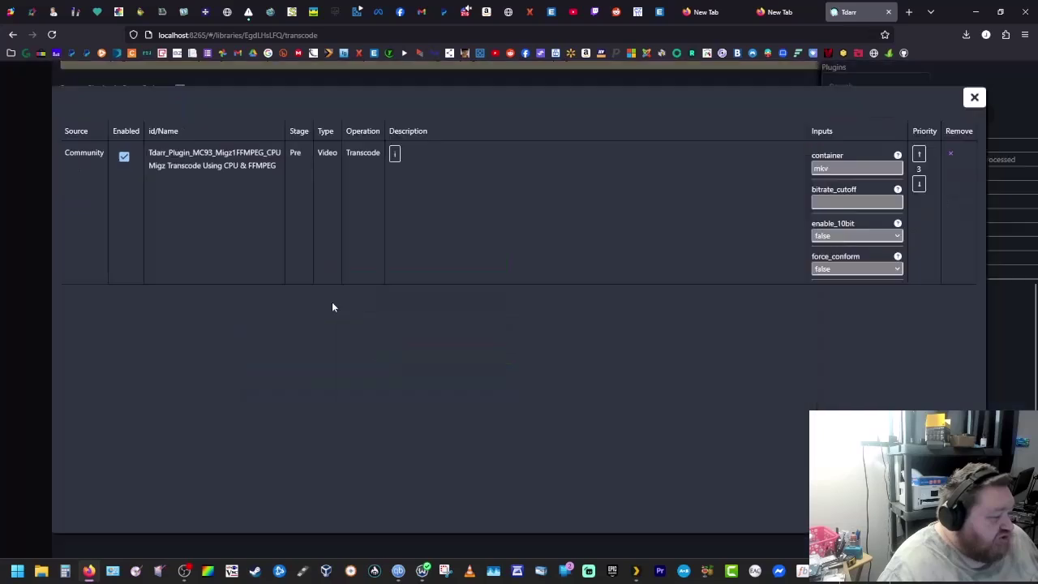
pyautogui.click(125, 157)
pyautogui.click(973, 98)
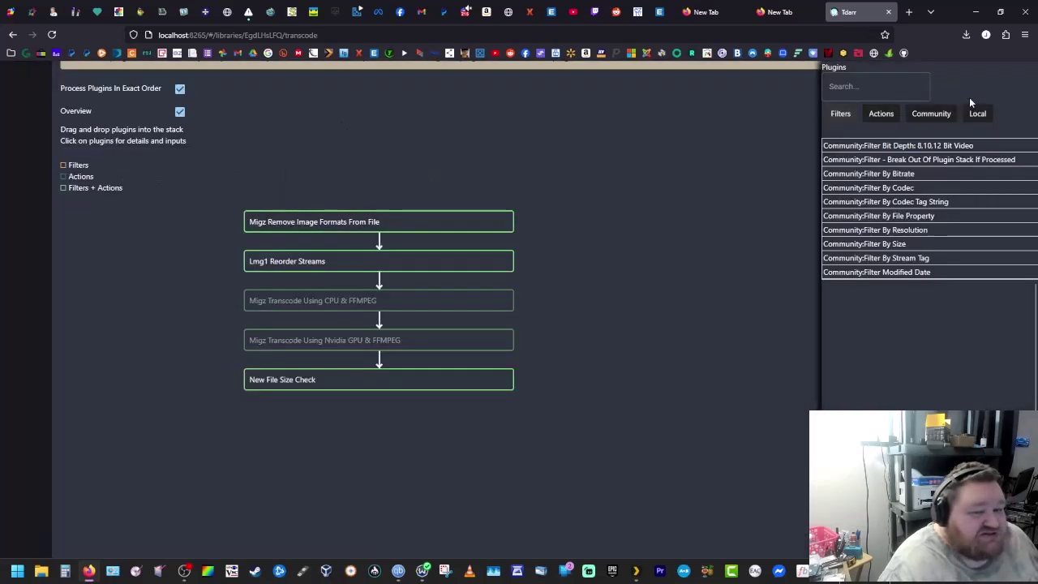
# Try enabling the Migz Transcode Using Nvidia GPU & FFMPEG plugin, disable it again and close its details
pyautogui.click(316, 340)
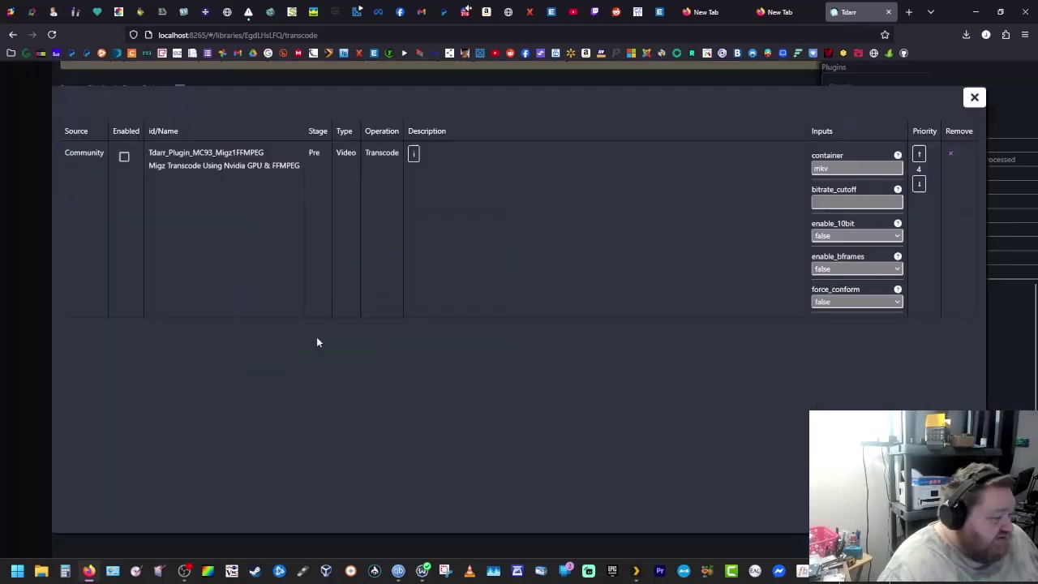
pyautogui.click(124, 157)
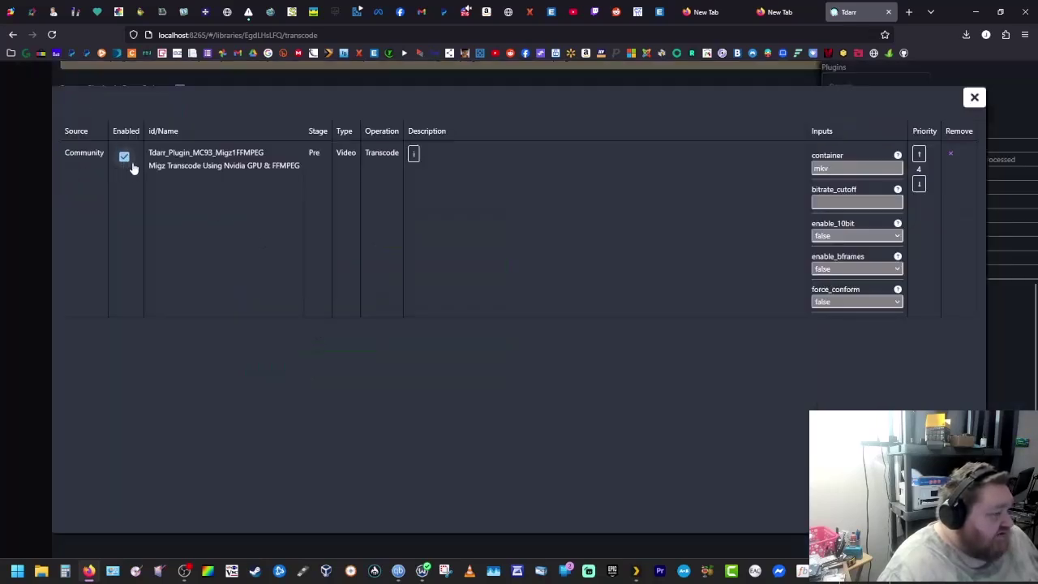
pyautogui.click(124, 158)
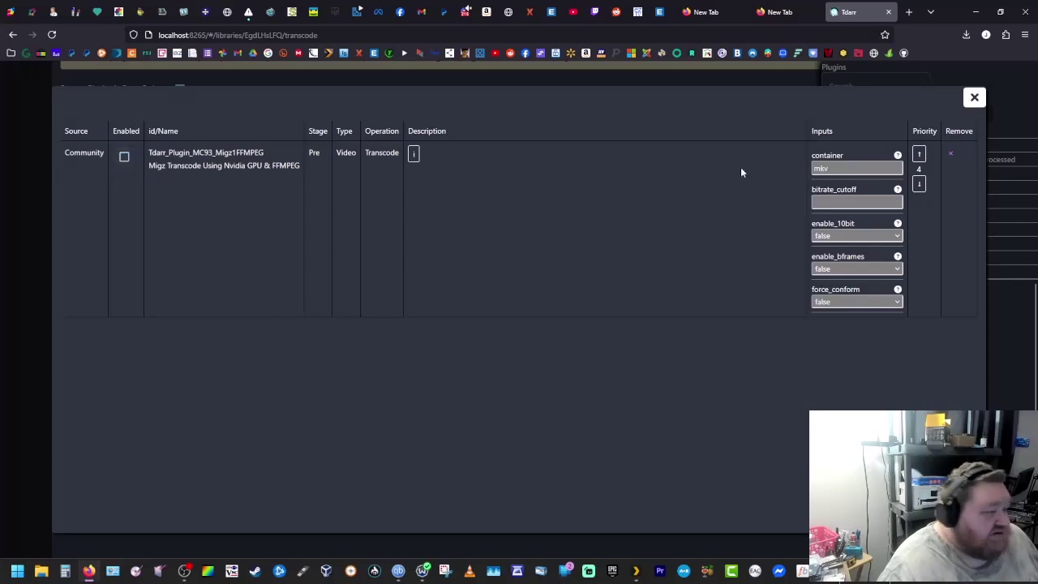
pyautogui.click(974, 99)
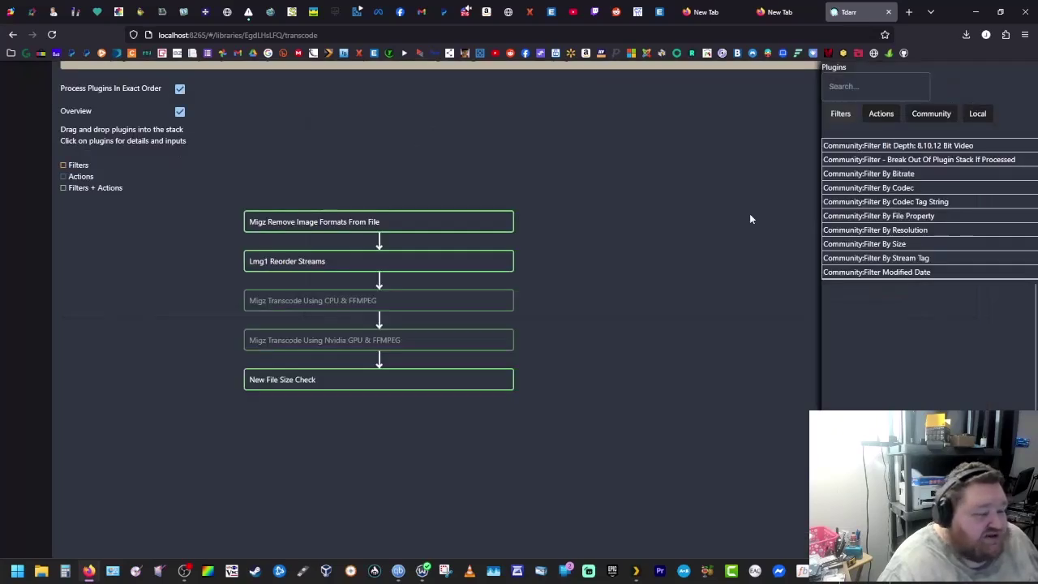
# Re-enable the Migz Transcode Using CPU & FFMPEG plugin in the stack
pyautogui.click(324, 303)
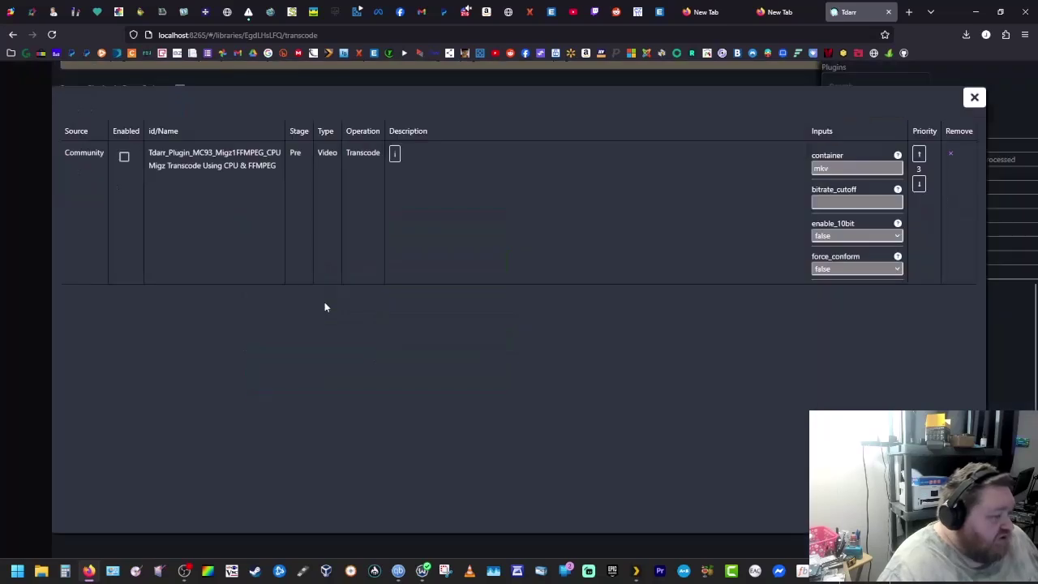
pyautogui.click(124, 157)
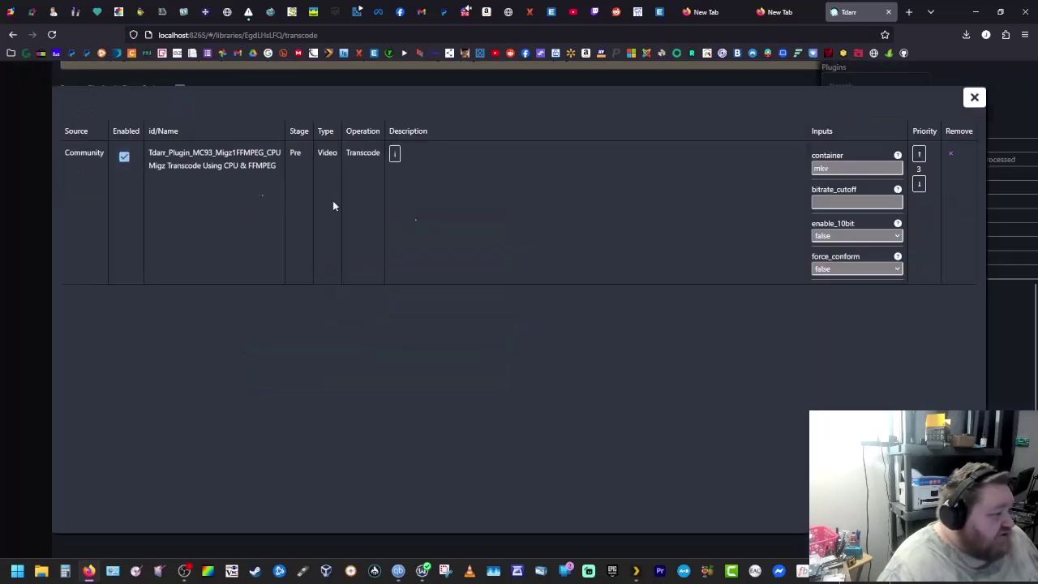
# Set enable_10bit to true for the Migz Transcode Using CPU & FFMPEG plugin and close its details
pyautogui.click(973, 98)
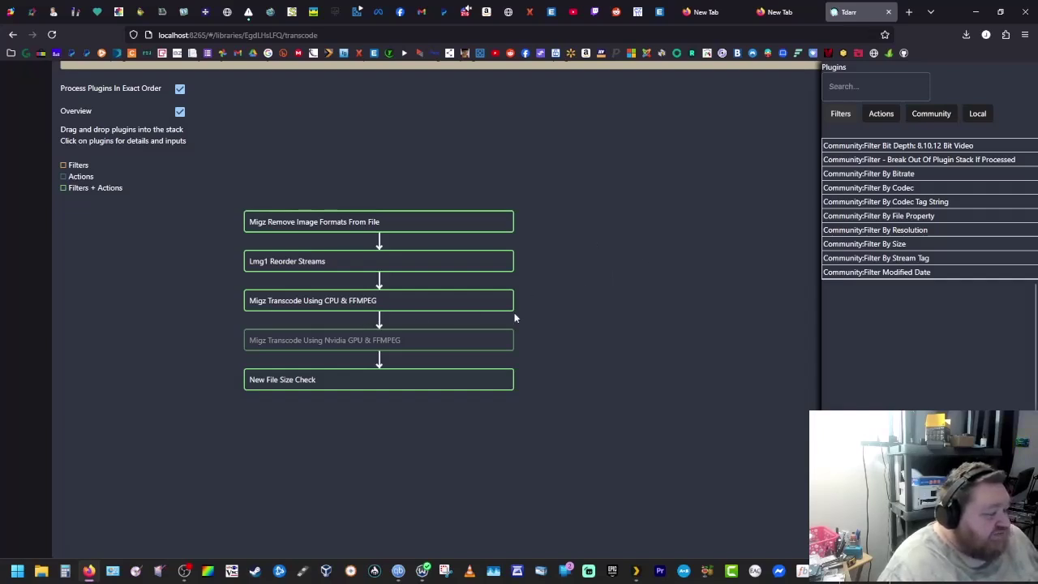
pyautogui.click(464, 305)
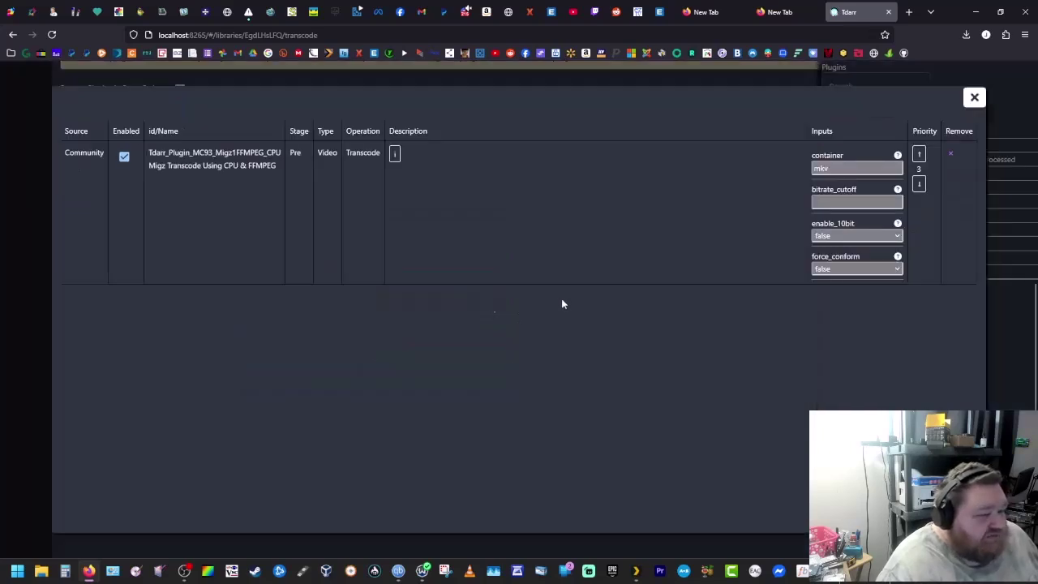
pyautogui.click(868, 239)
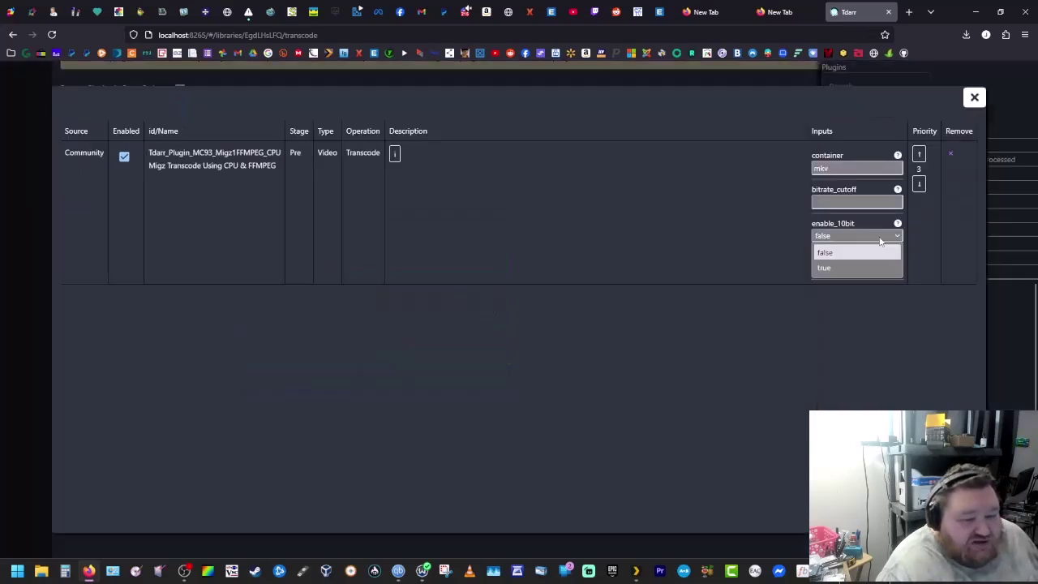
pyautogui.click(836, 267)
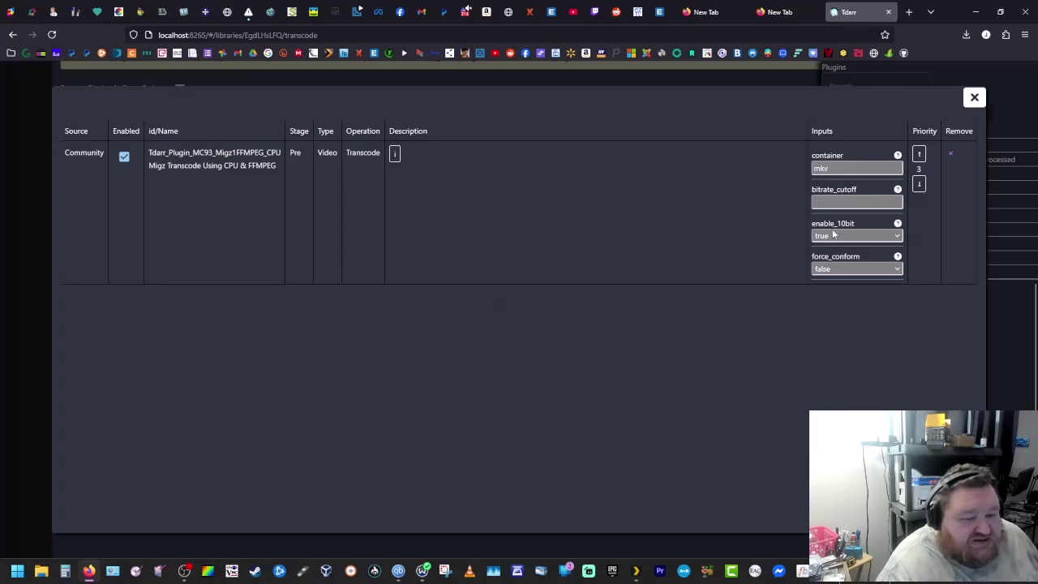
pyautogui.click(974, 98)
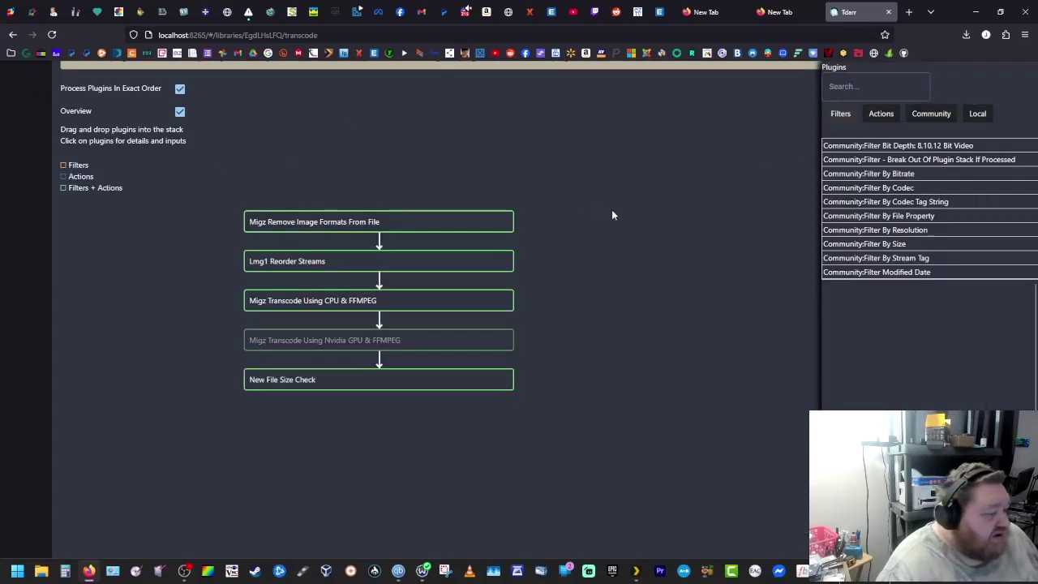
# Leave the library settings for the Tdarr dashboard and display the fluid-fawn node's details
pyautogui.scroll(2, 580, 213)
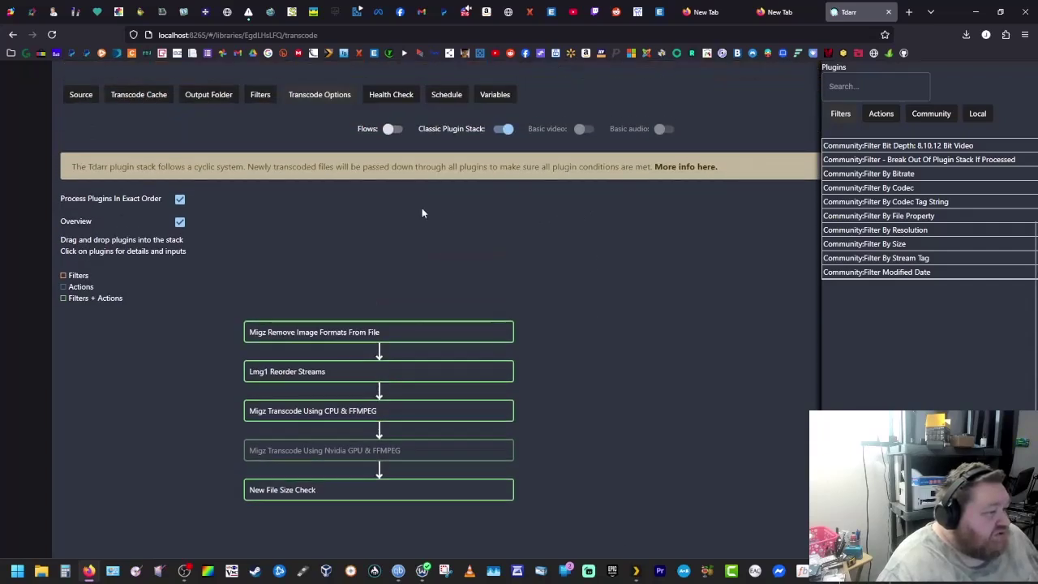
pyautogui.scroll(5, 421, 208)
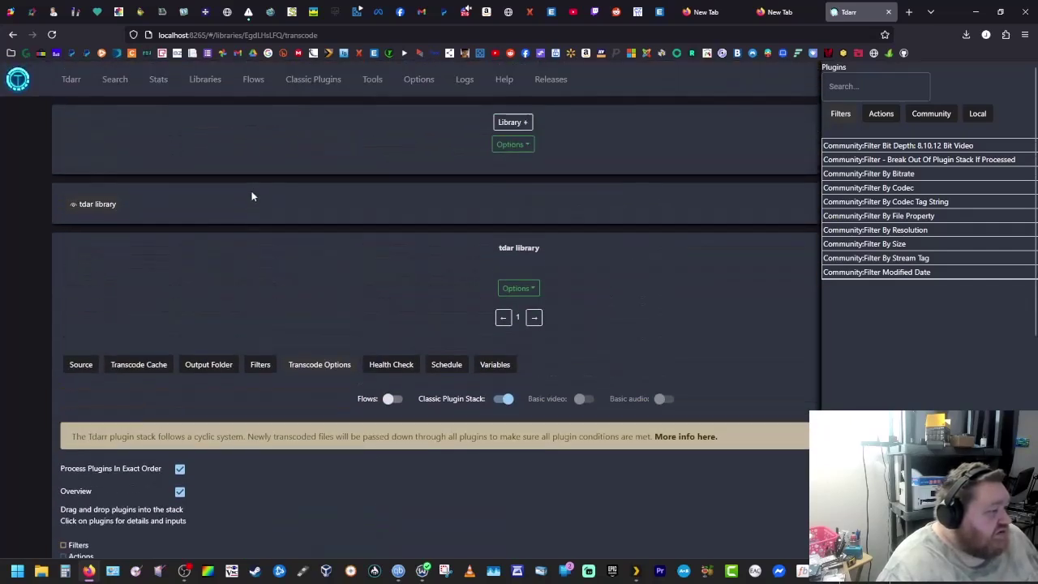
pyautogui.click(74, 83)
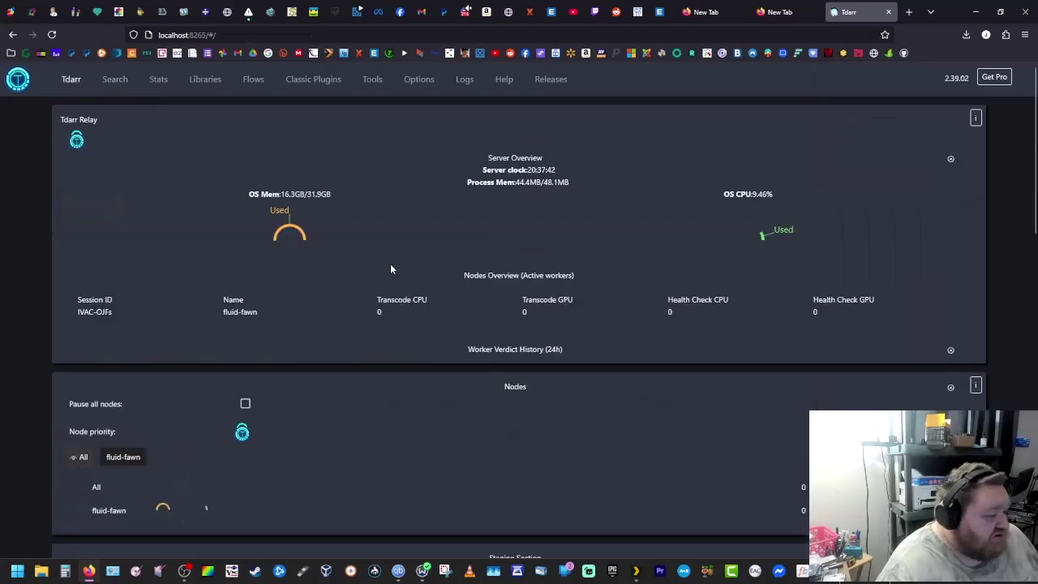
pyautogui.scroll(-4, 410, 264)
pyautogui.scroll(-2, 385, 262)
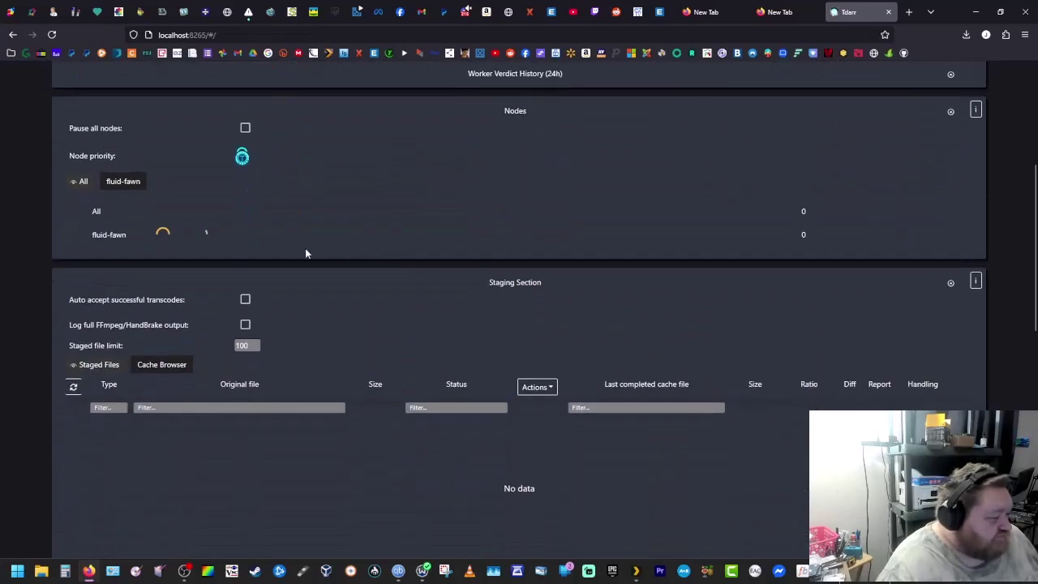
pyautogui.click(127, 183)
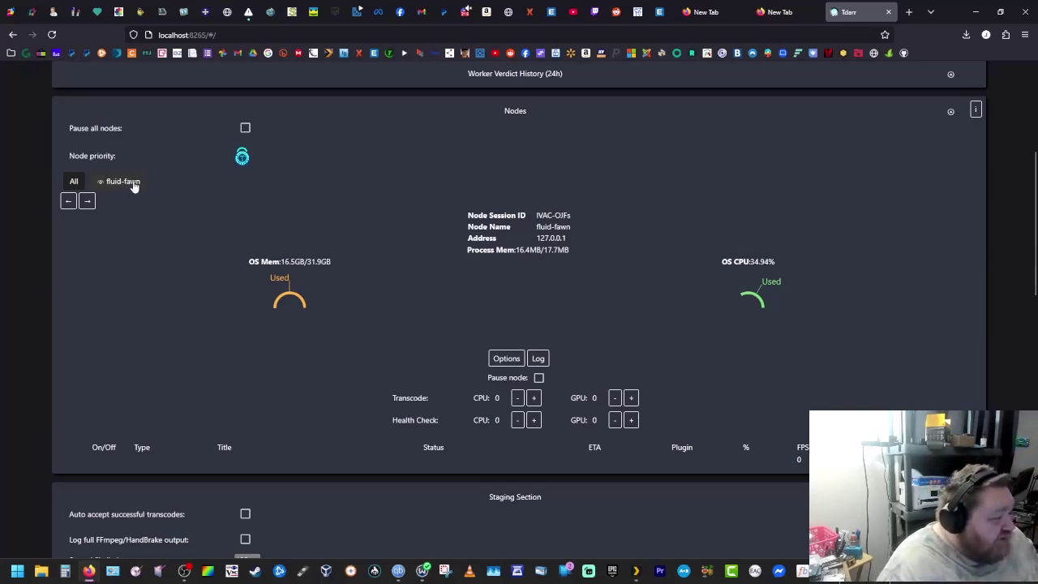
pyautogui.scroll(-2, 410, 272)
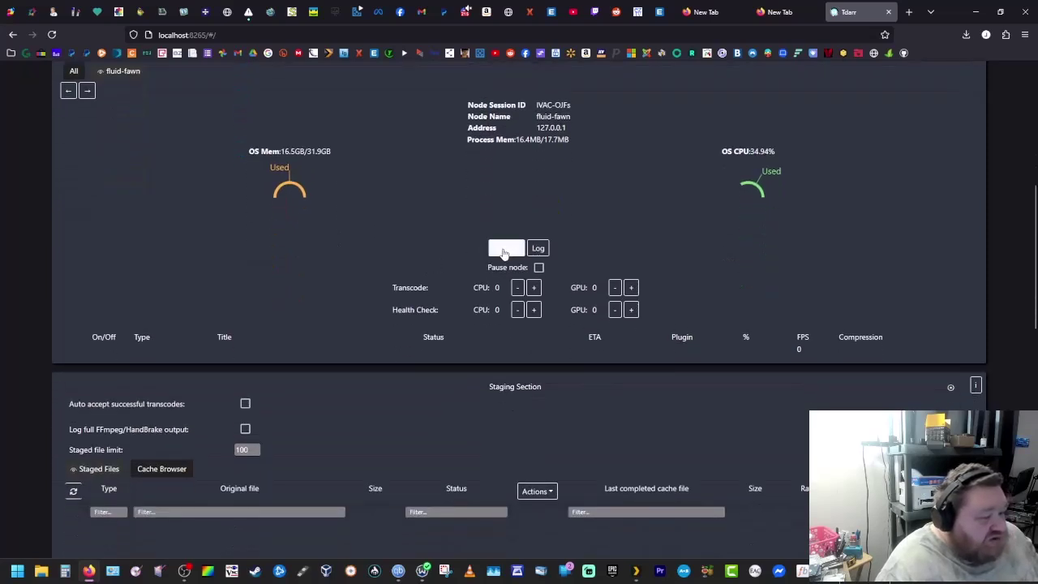
# Examine the fluid-fawn node's options, including the GPU worker and failed-transcode settings, and close them
pyautogui.click(506, 252)
pyautogui.scroll(-3, 470, 267)
pyautogui.scroll(-5, 458, 273)
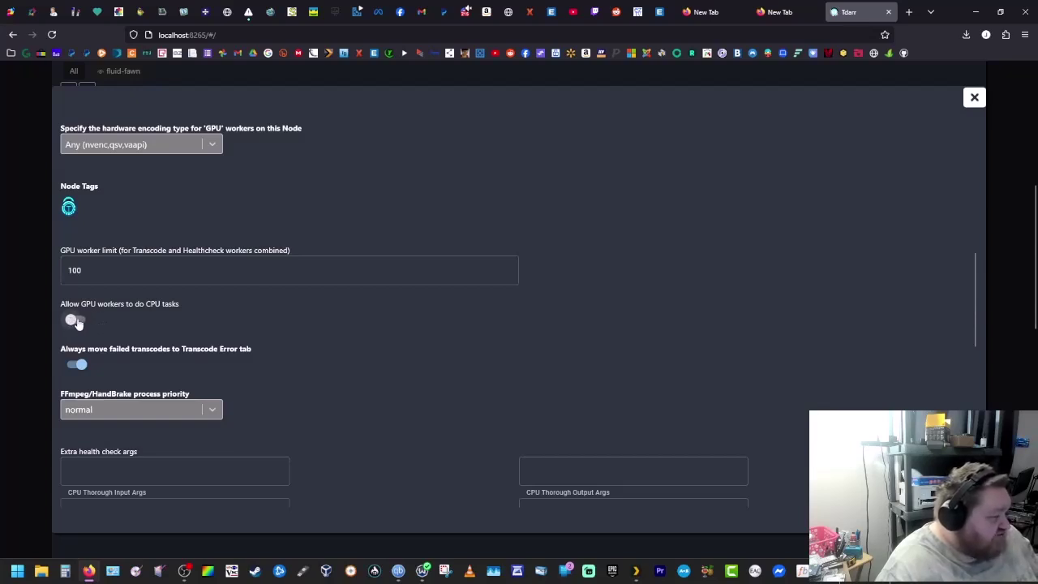
pyautogui.scroll(2, 257, 292)
pyautogui.click(974, 97)
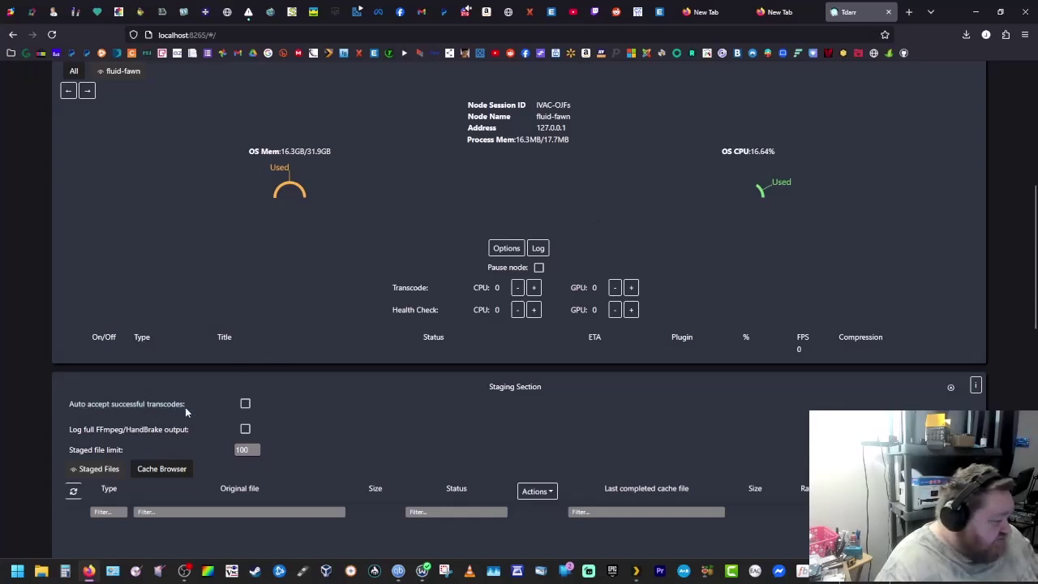
# Enable auto accept of successful transcodes and give the fluid-fawn node 1 transcode CPU worker and 1 health check CPU worker
pyautogui.click(245, 405)
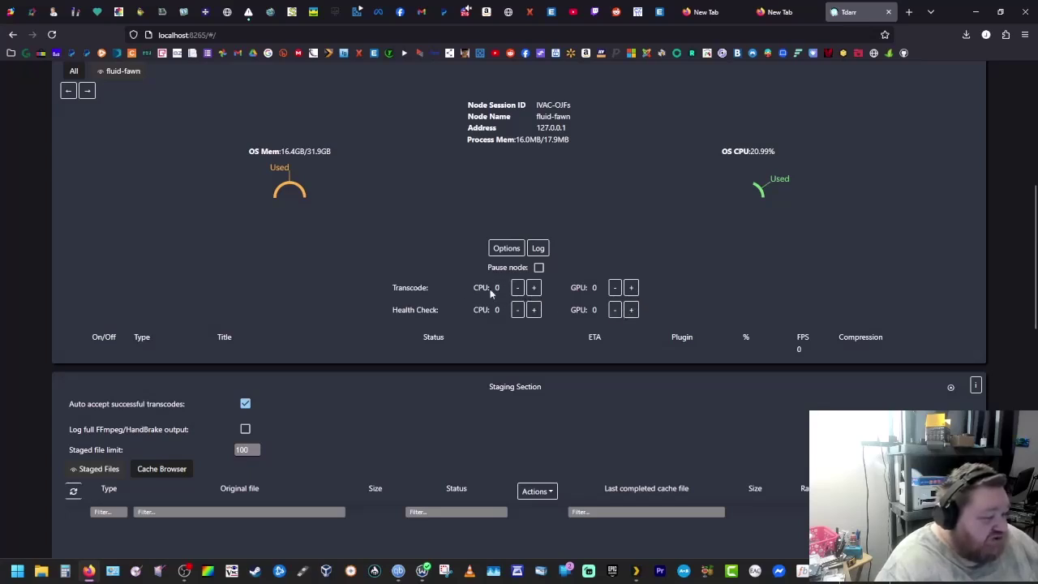
pyautogui.click(533, 288)
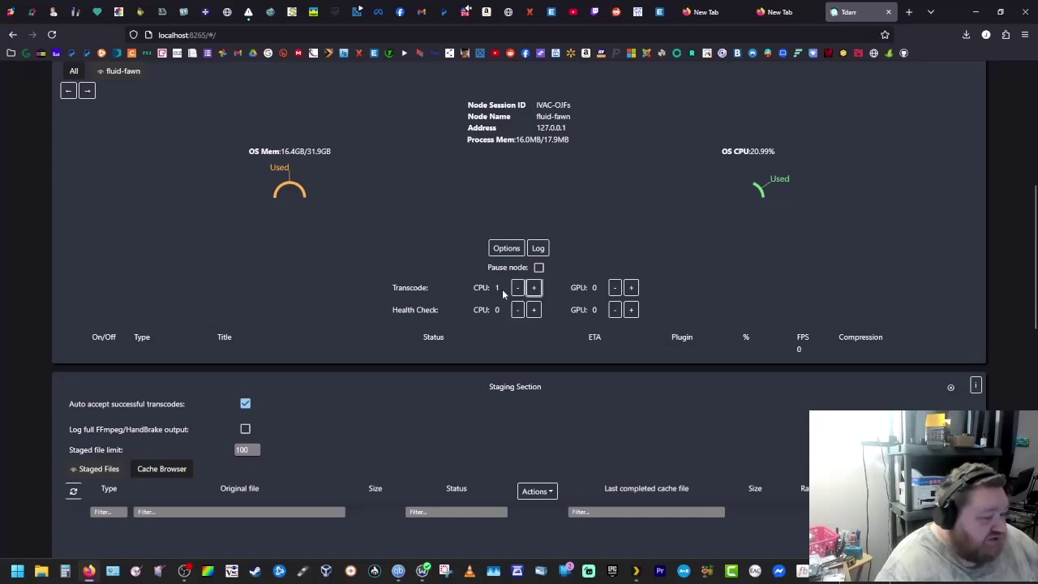
pyautogui.click(533, 310)
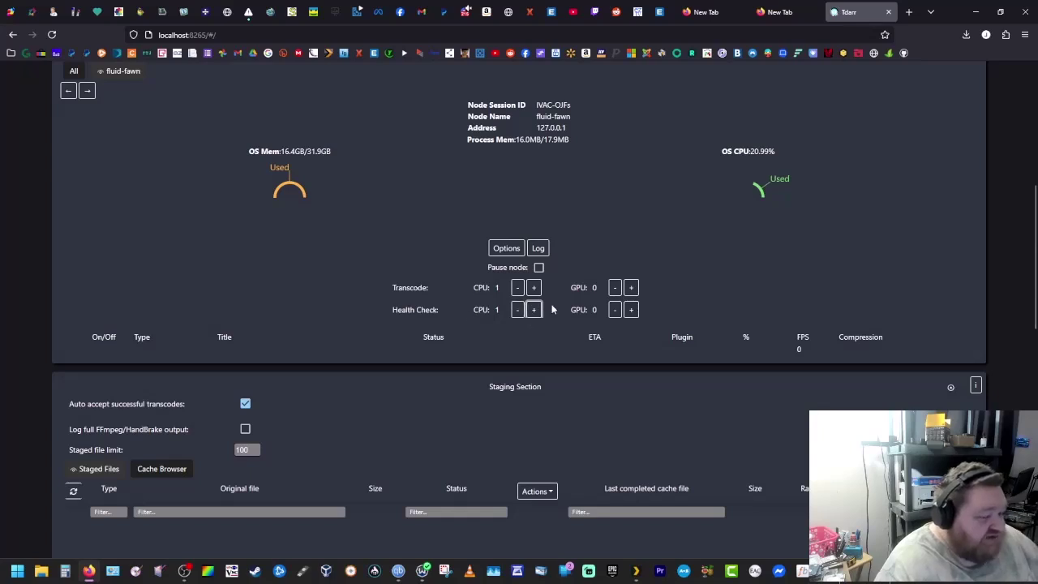
pyautogui.scroll(-2, 574, 325)
pyautogui.scroll(-1, 573, 312)
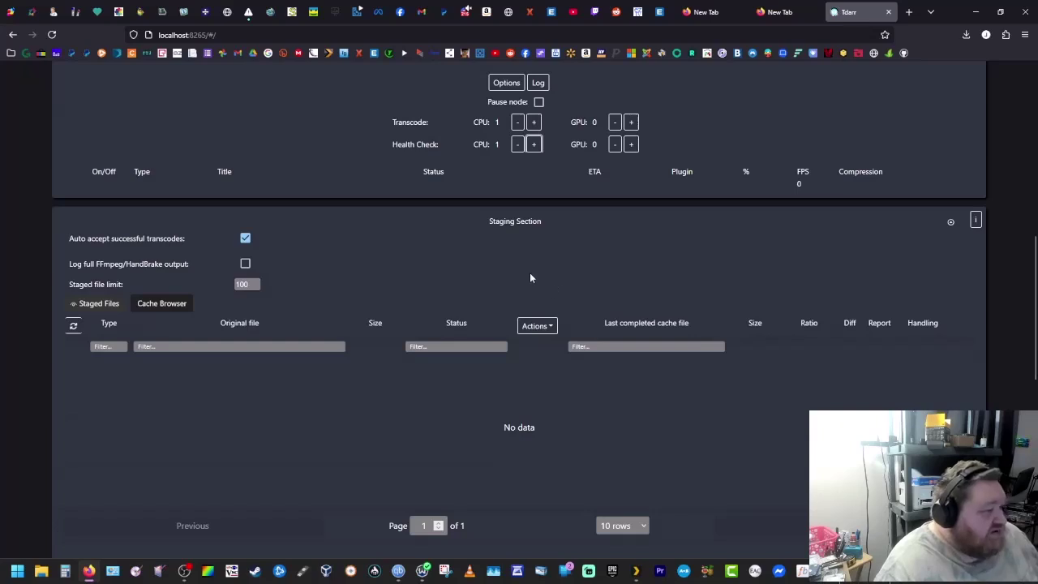
# Display the tdar library's settings, switch to the desktop and move the Sex and the City 2 (2010) video into the tdarr library folder
pyautogui.scroll(10, 530, 278)
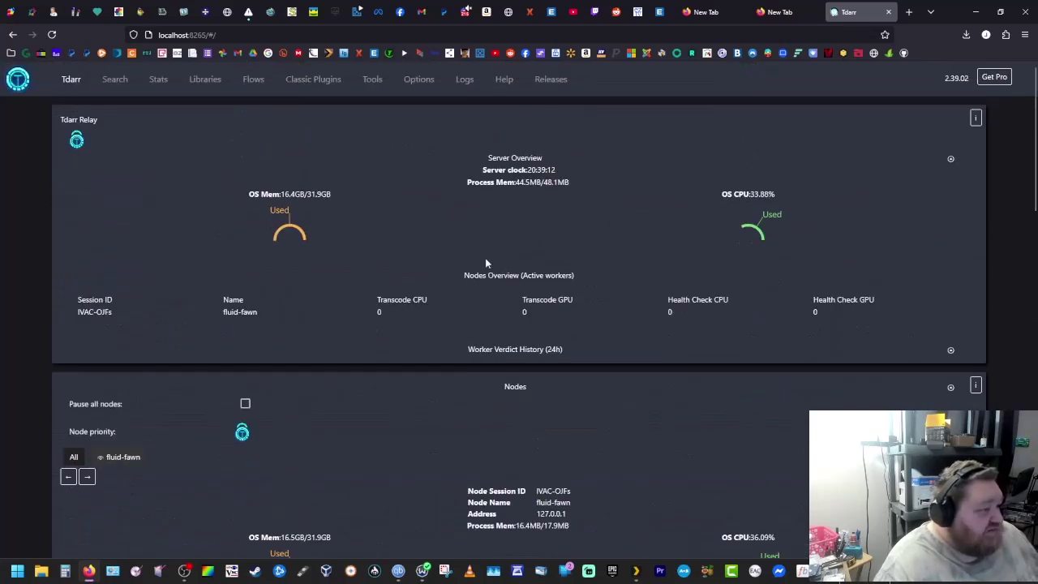
pyautogui.click(205, 80)
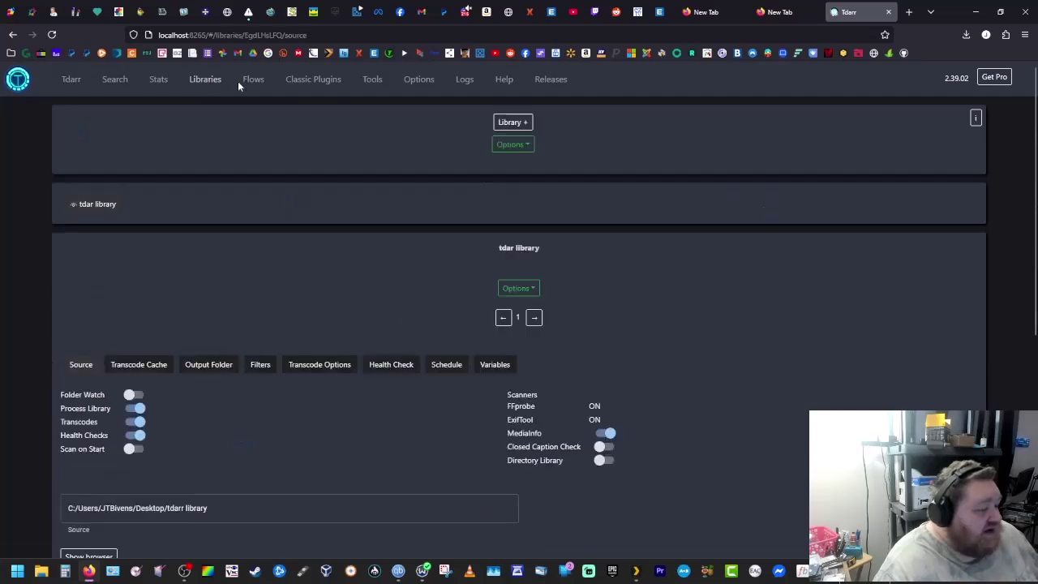
pyautogui.click(975, 11)
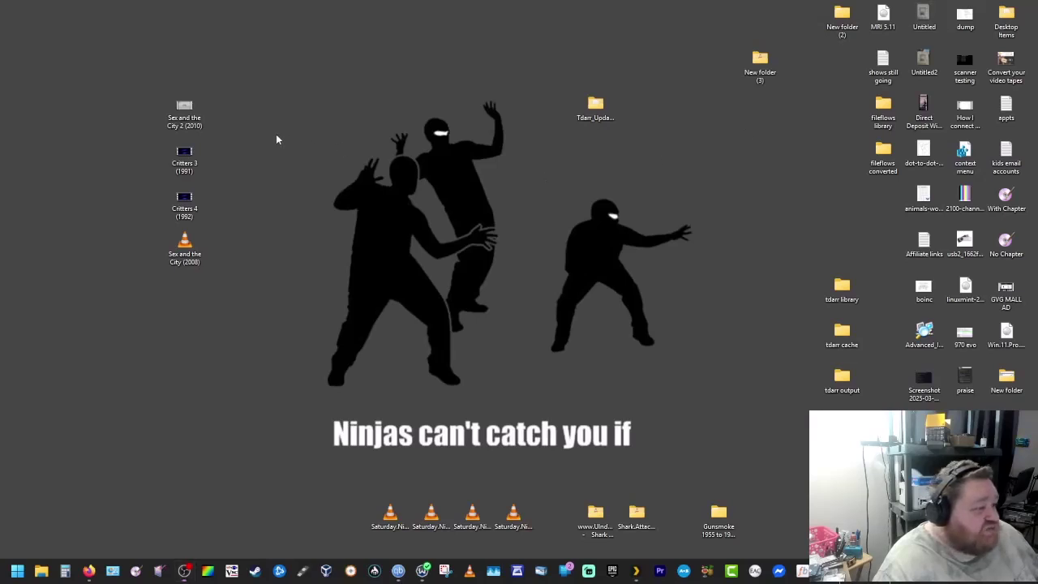
pyautogui.moveTo(178, 108); pyautogui.dragTo(838, 290)
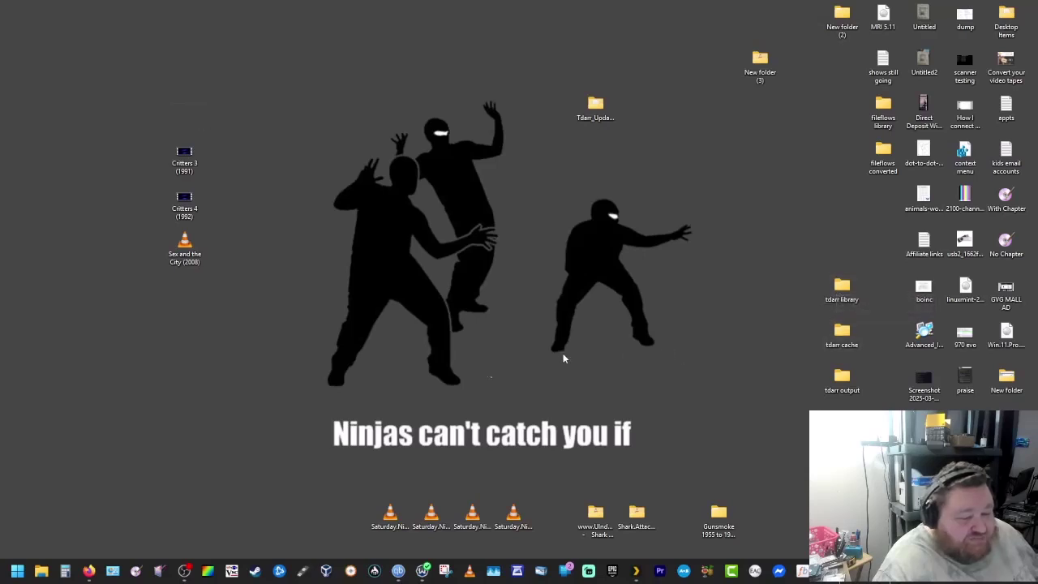
# Switch back to Firefox and run a confirmed fresh scan on the tdar library
pyautogui.click(89, 511)
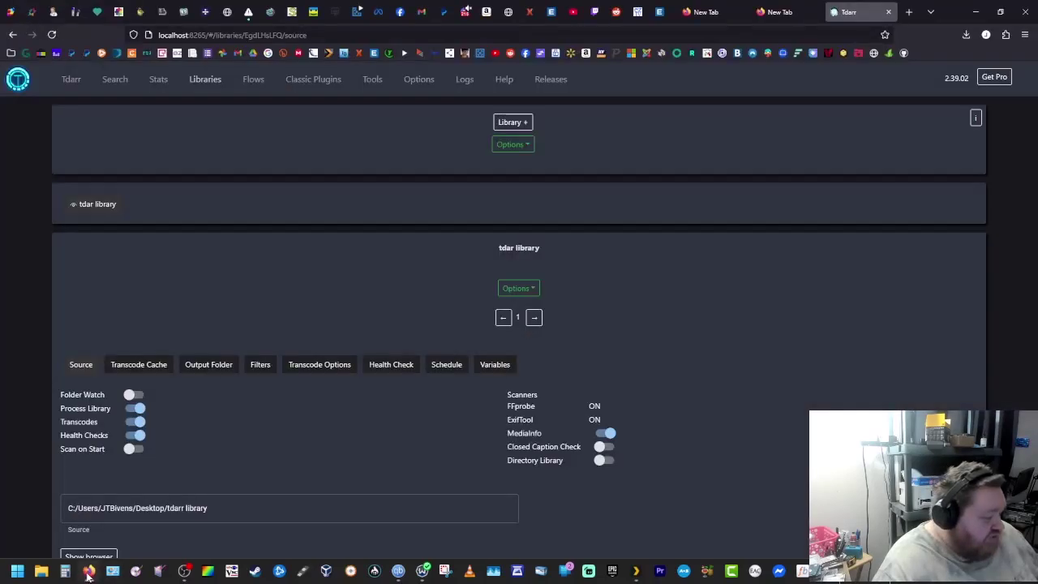
pyautogui.click(518, 289)
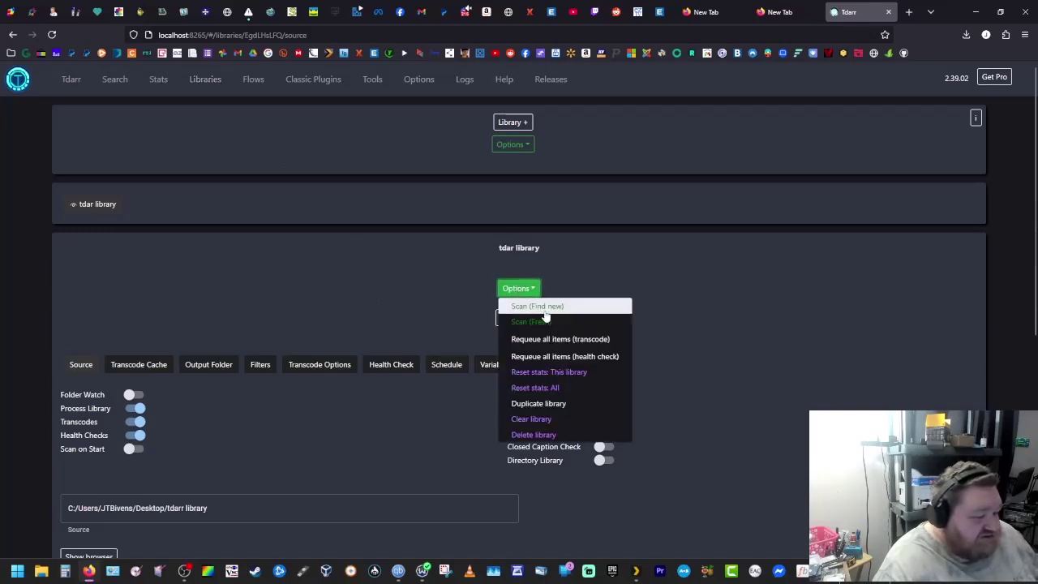
pyautogui.click(529, 323)
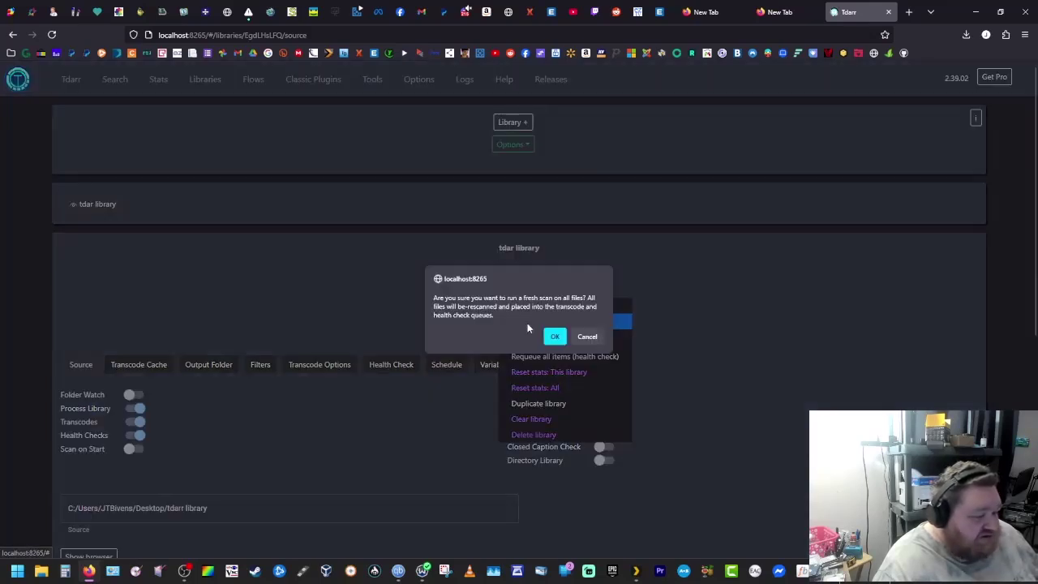
pyautogui.click(554, 336)
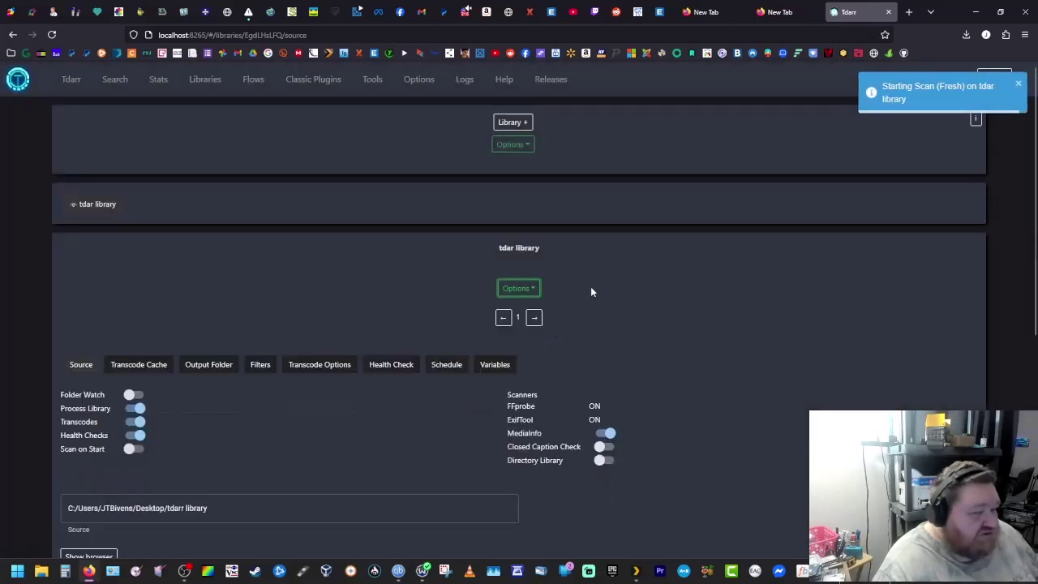
# Display the fluid-fawn node's workers on the Tdarr dashboard and check the staged files for the added video
pyautogui.click(71, 80)
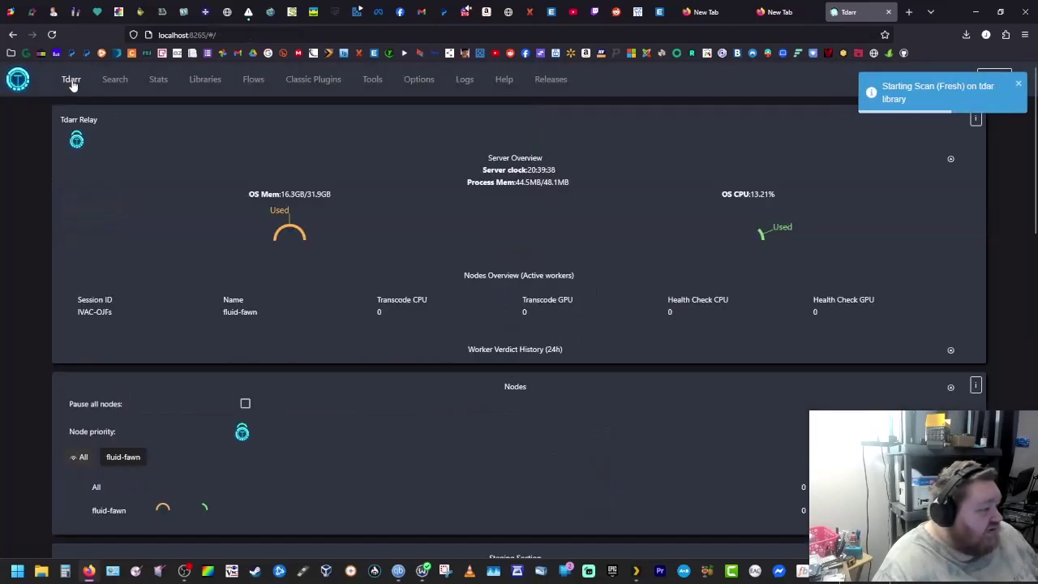
pyautogui.scroll(-2, 166, 264)
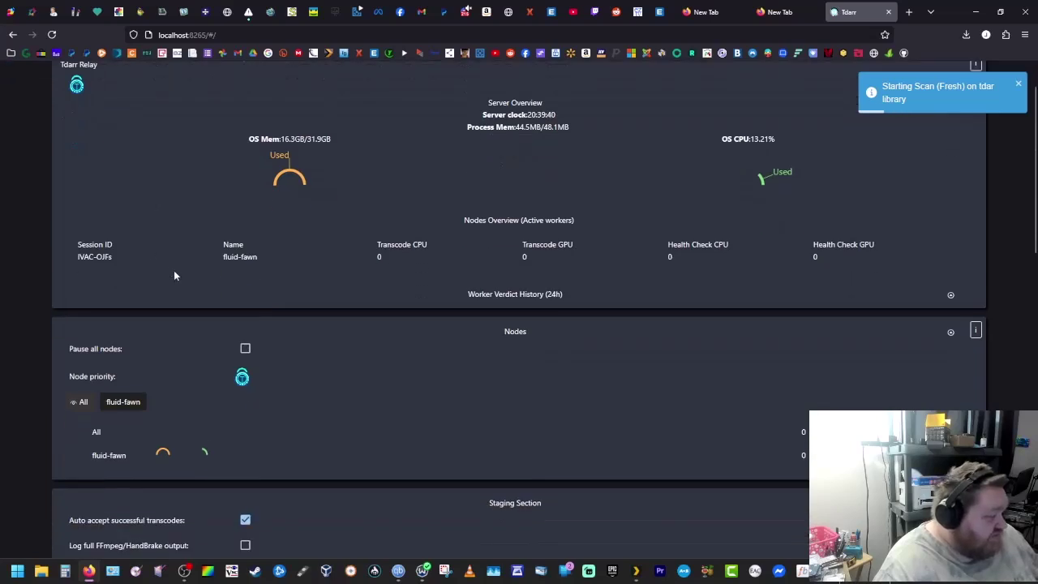
pyautogui.scroll(-2, 201, 267)
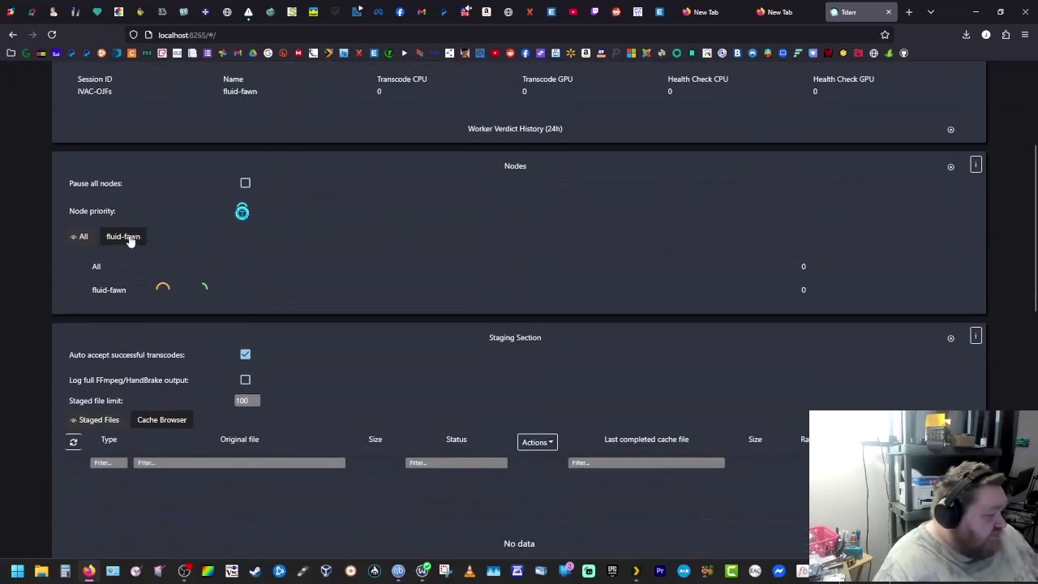
pyautogui.click(128, 238)
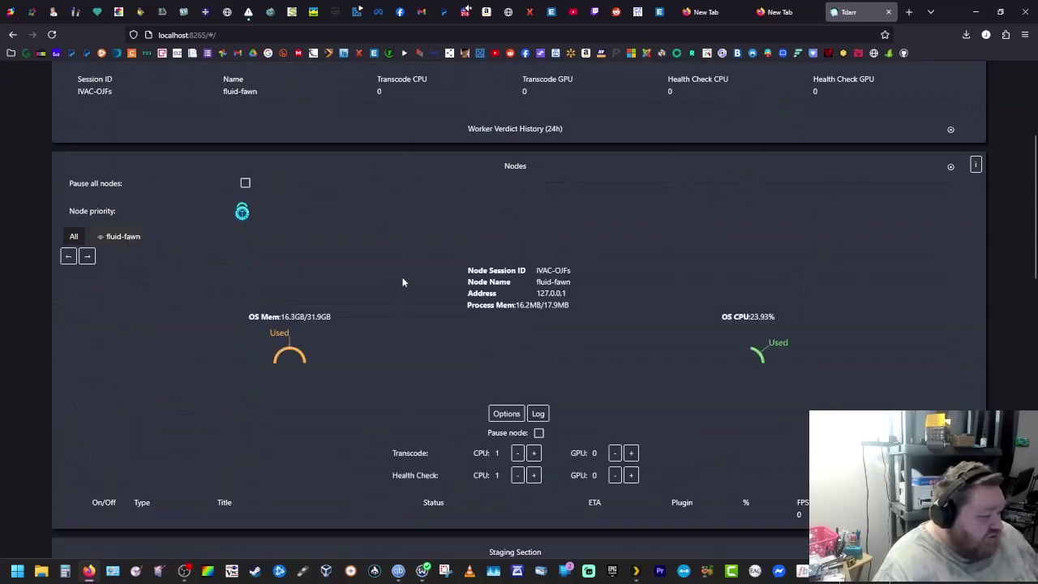
pyautogui.scroll(-5, 415, 281)
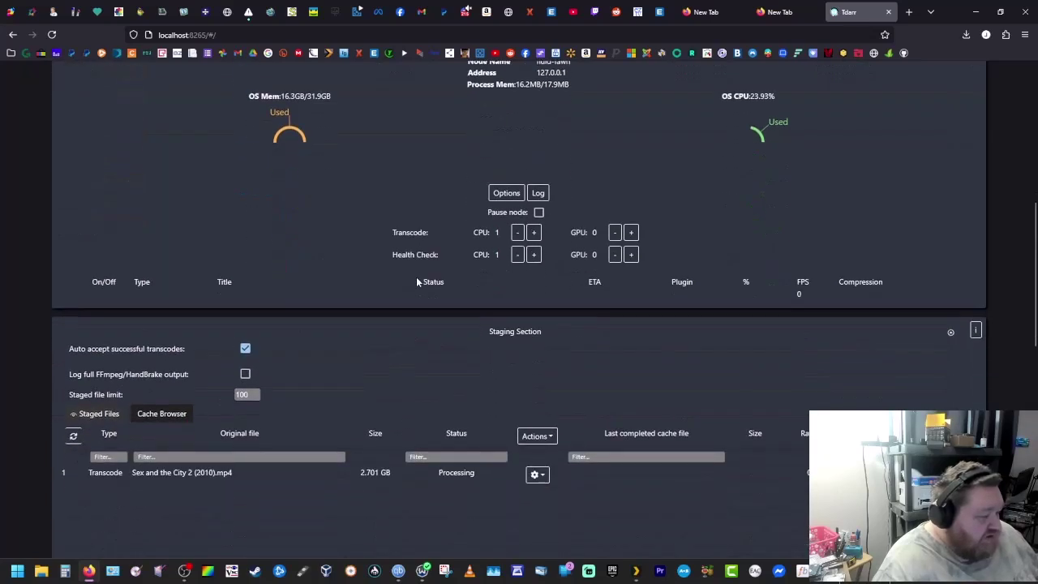